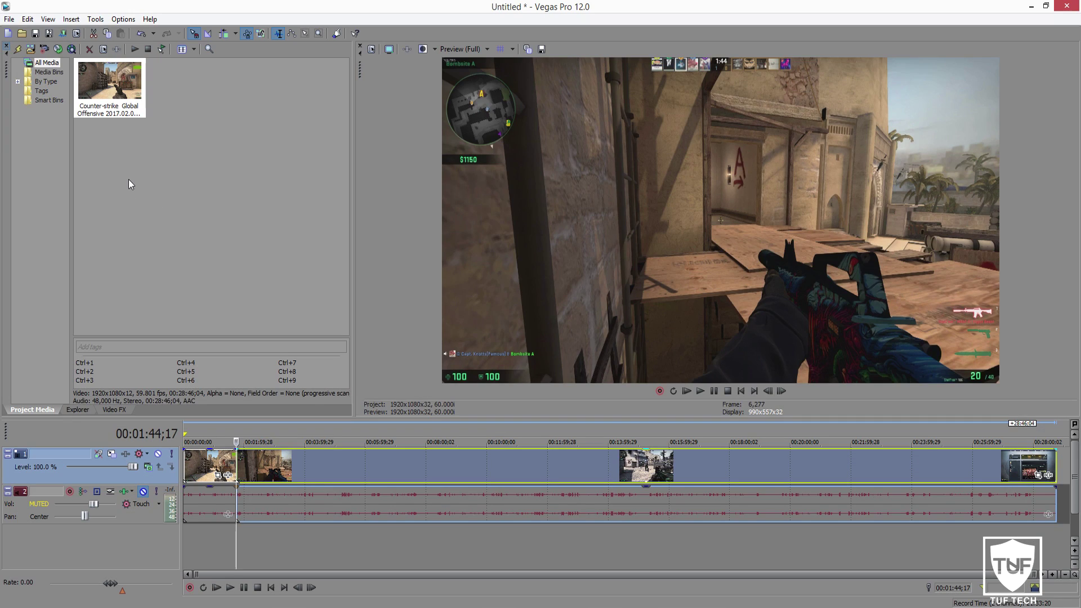
Step: Open the File menu of the loaded CS:GO gameplay project
{"action": "left_click", "coordinate": [9, 19]}
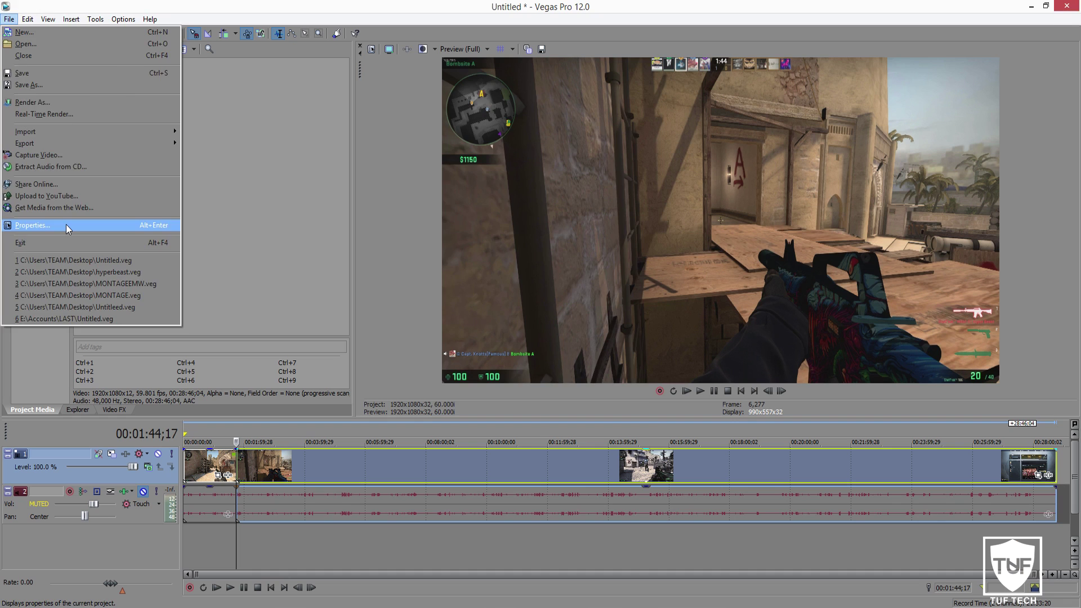
Step: Check the project properties' video size: width 1920 and height 1080
{"action": "left_click", "coordinate": [66, 224]}
{"action": "mouse_move", "coordinate": [468, 92]}
{"action": "left_mouse_down"}
{"action": "mouse_move", "coordinate": [451, 111]}
{"action": "mouse_move", "coordinate": [471, 105]}
{"action": "left_mouse_up"}
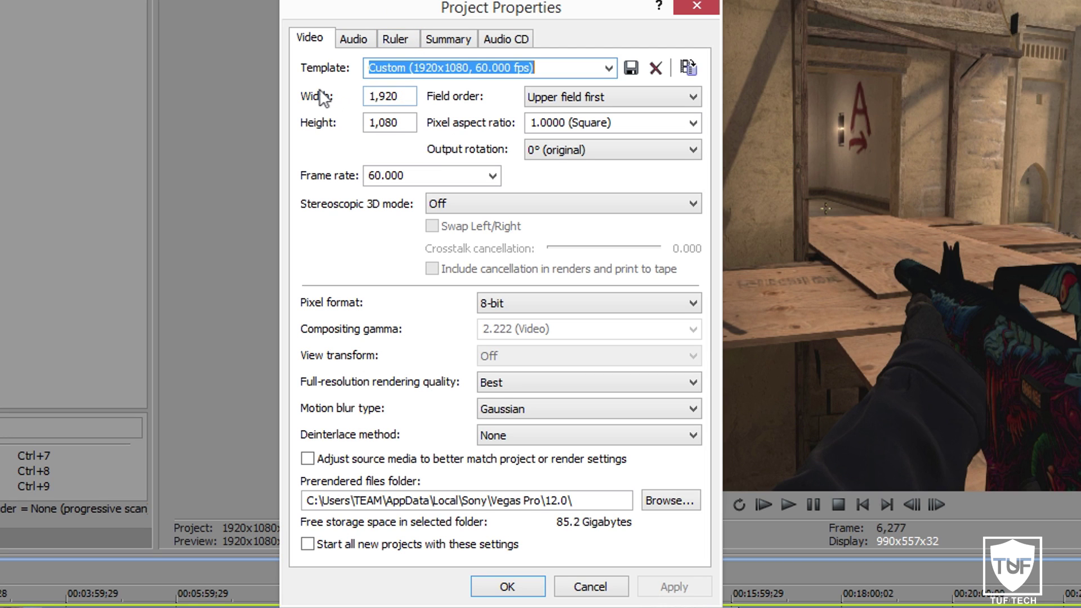
{"action": "double_click", "coordinate": [409, 101]}
{"action": "left_click", "coordinate": [410, 99]}
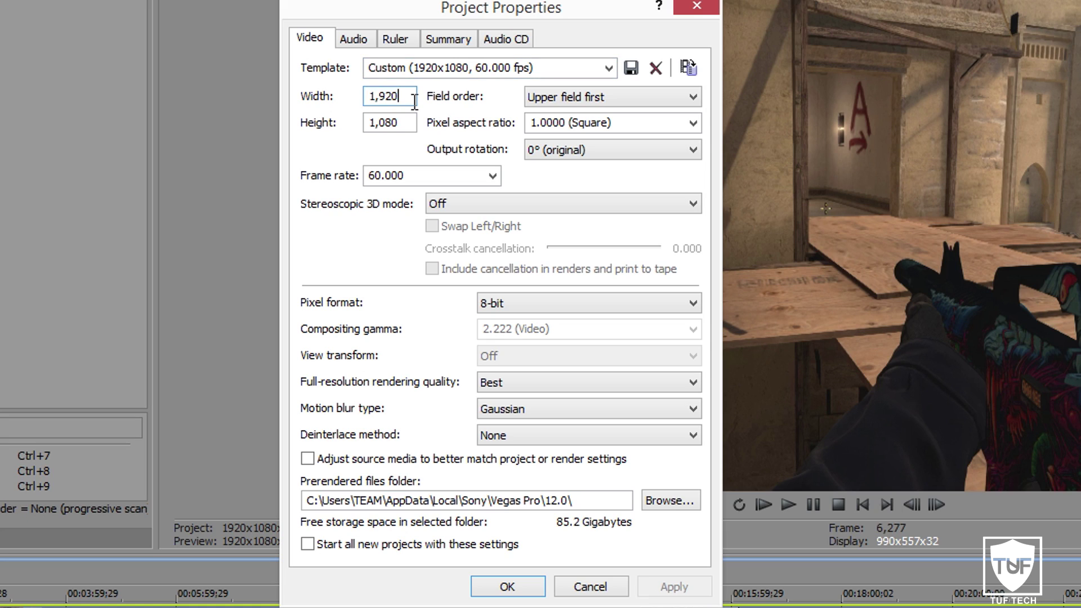
{"action": "double_click", "coordinate": [376, 122]}
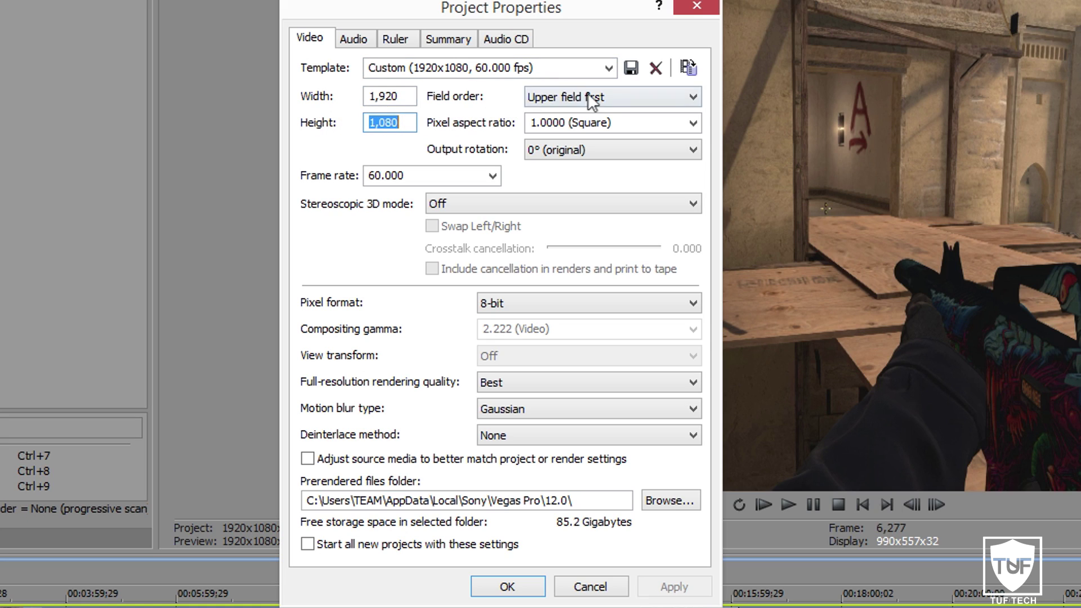
Step: Set the project frame rate to 60.000 fps
{"action": "left_click", "coordinate": [492, 176]}
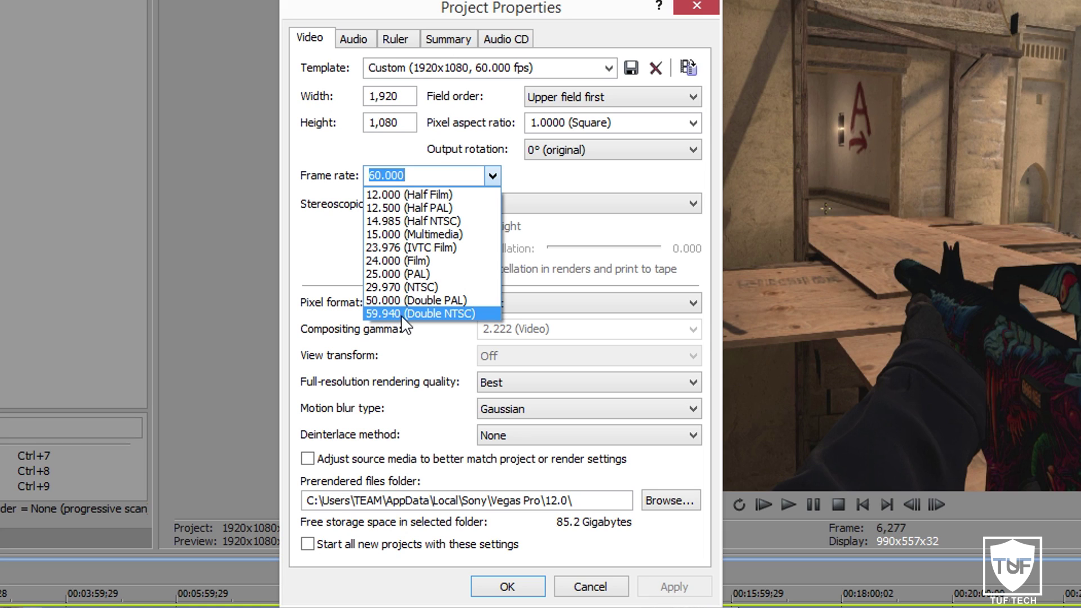
{"action": "left_click", "coordinate": [334, 207]}
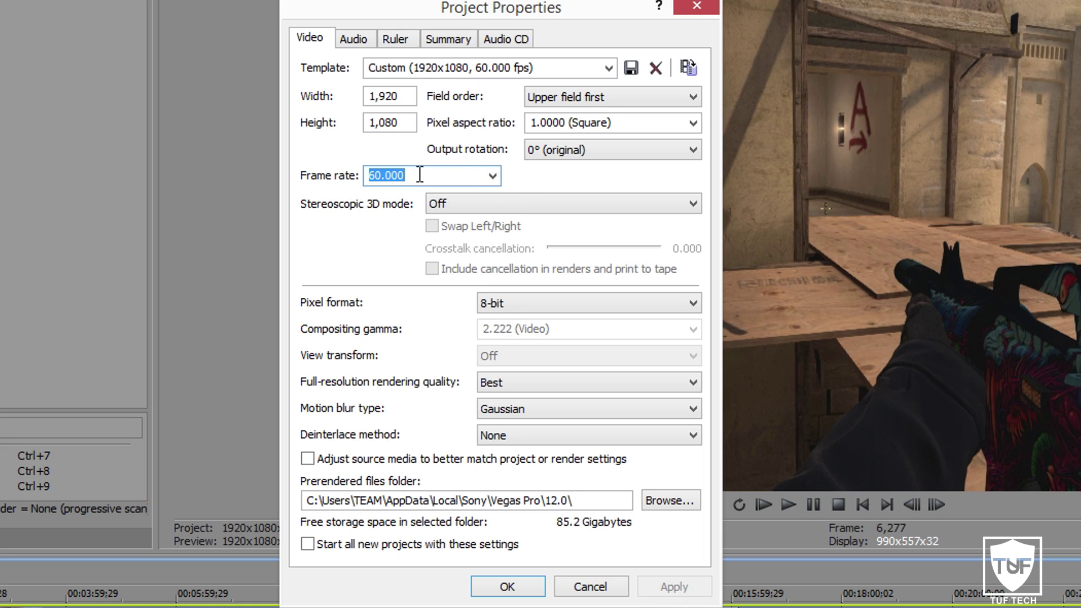
{"action": "type", "text": "660"}
{"action": "key", "text": "BackSpace"}
{"action": "left_click", "coordinate": [493, 177]}
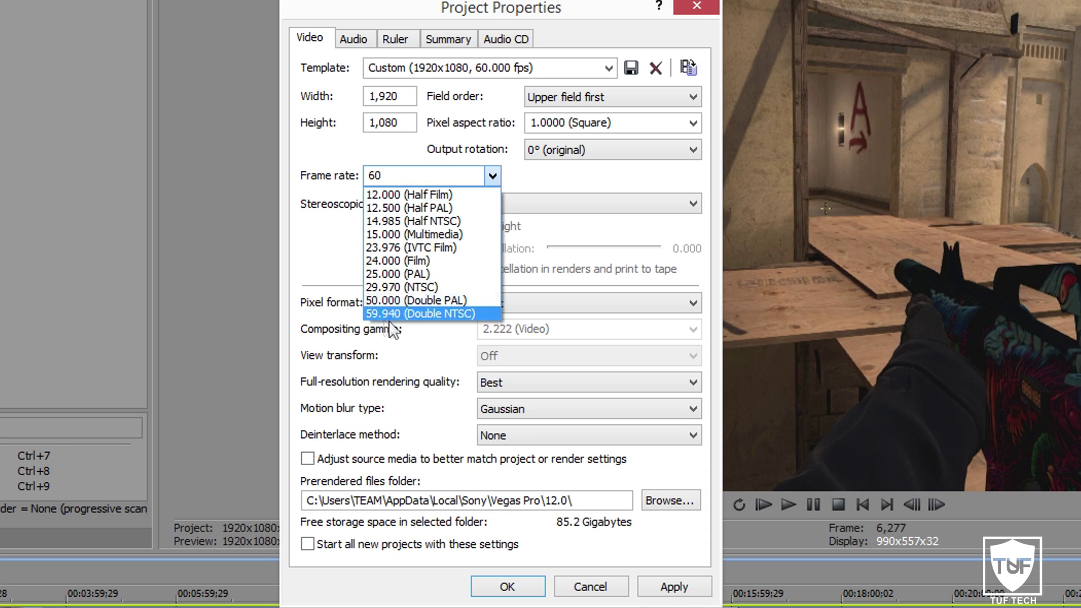
{"action": "left_click", "coordinate": [333, 243]}
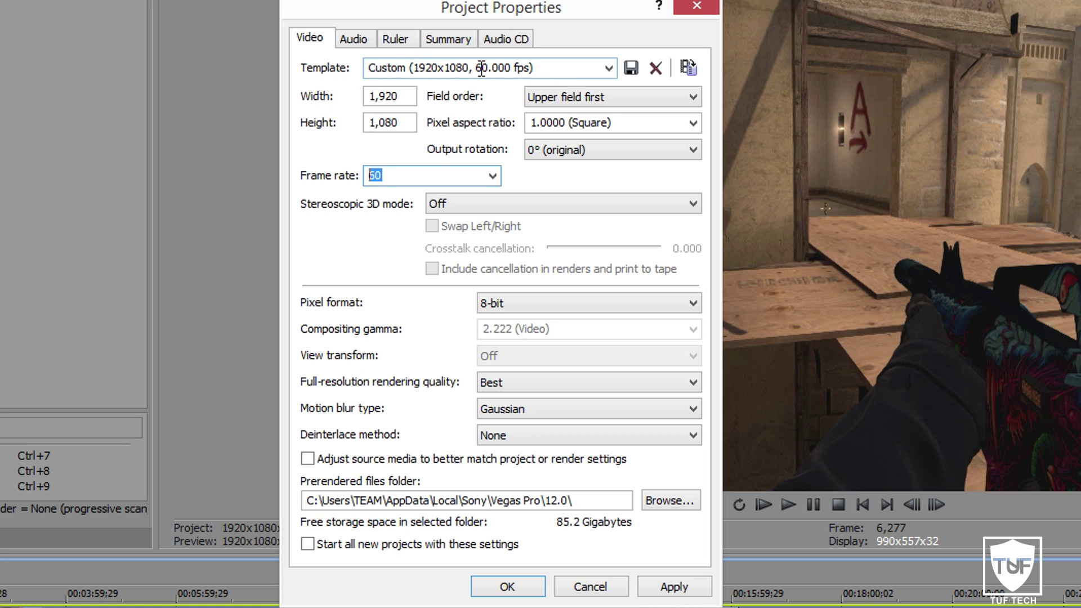
{"action": "left_click", "coordinate": [452, 72]}
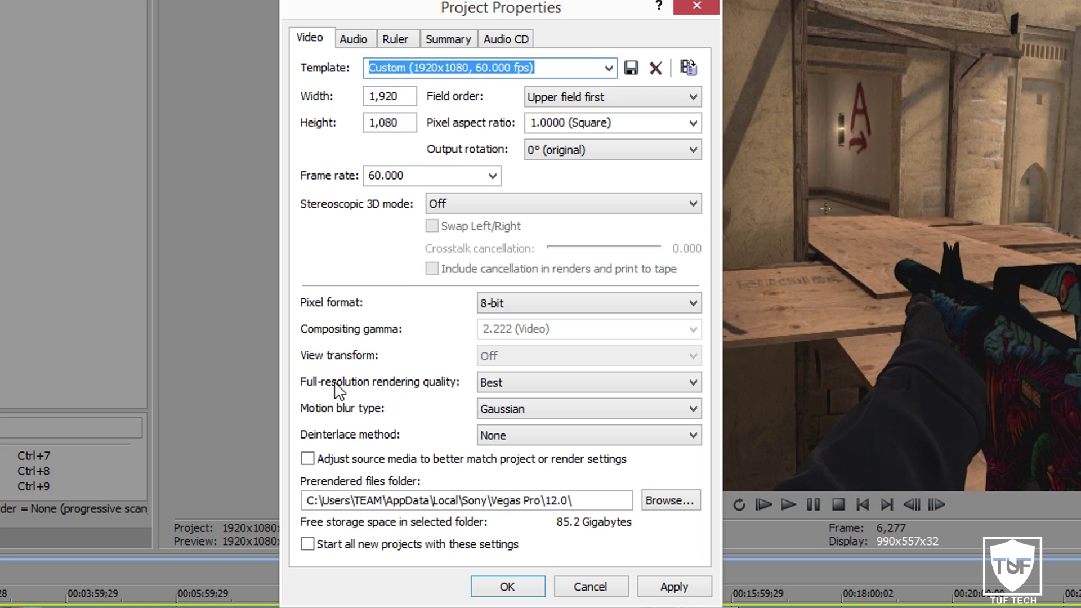
Step: Keep Best rendering quality and Gaussian motion blur, and apply these settings to all new projects
{"action": "left_click", "coordinate": [483, 383]}
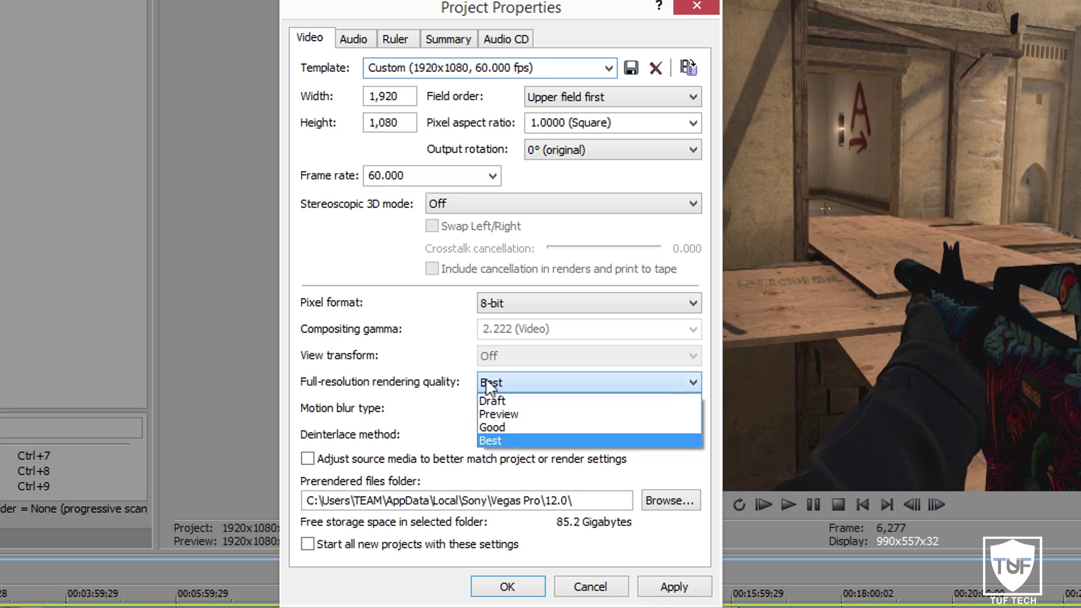
{"action": "left_click", "coordinate": [495, 436]}
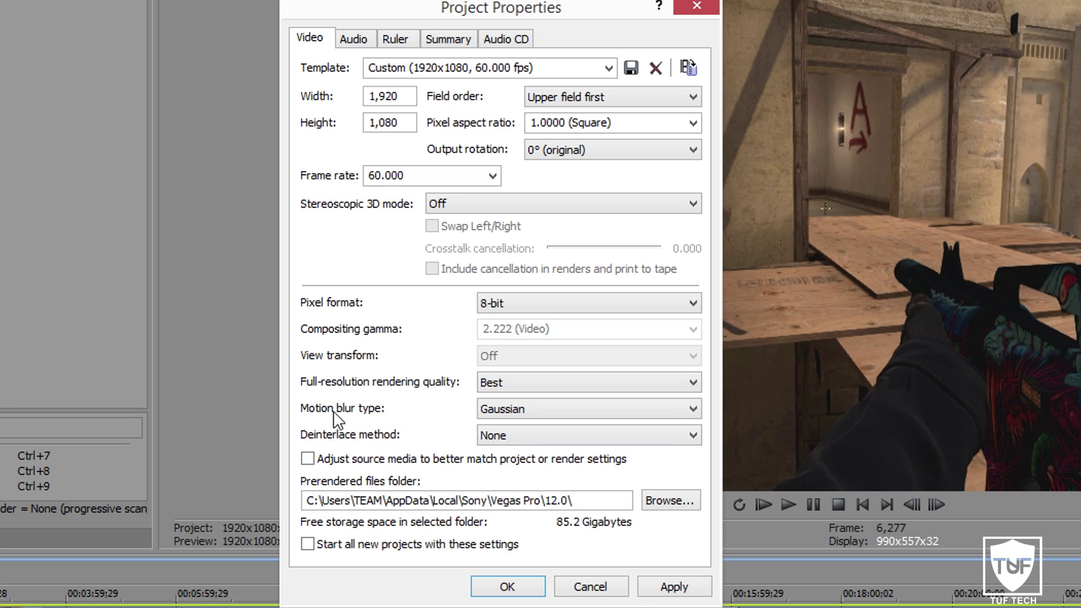
{"action": "left_click", "coordinate": [490, 415]}
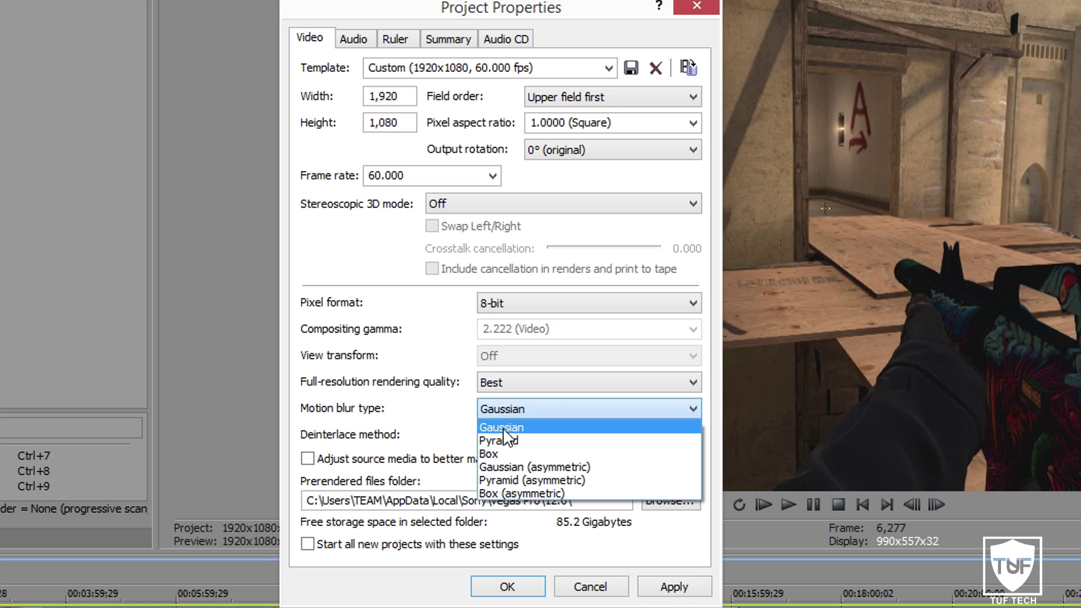
{"action": "left_click", "coordinate": [503, 429]}
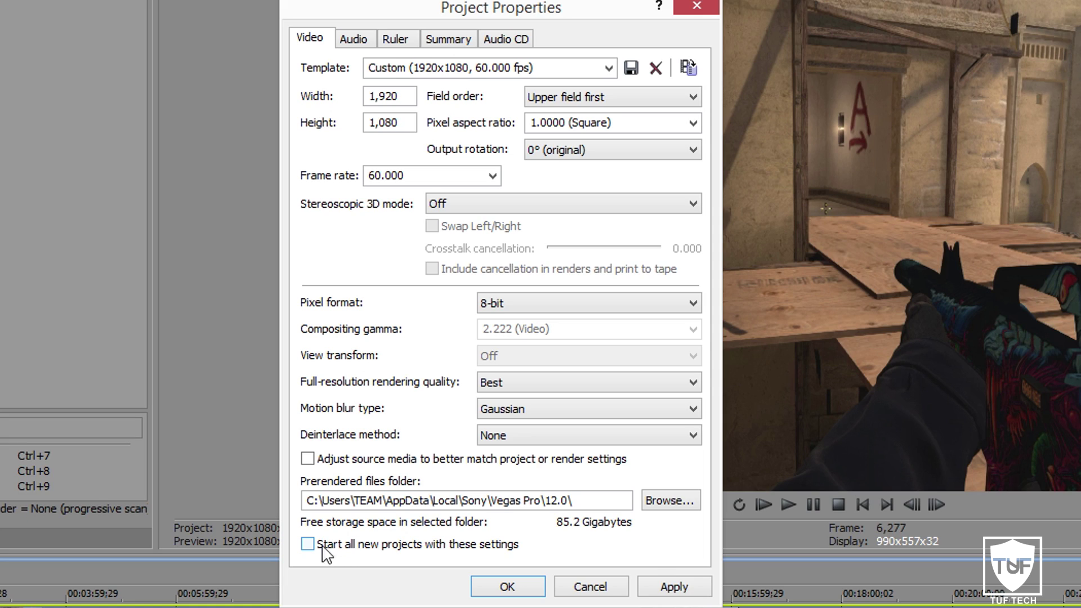
{"action": "left_click", "coordinate": [307, 545]}
Step: Keep project audio at 192,000 Hz, 24-bit, with Best resample quality
{"action": "left_click", "coordinate": [354, 40]}
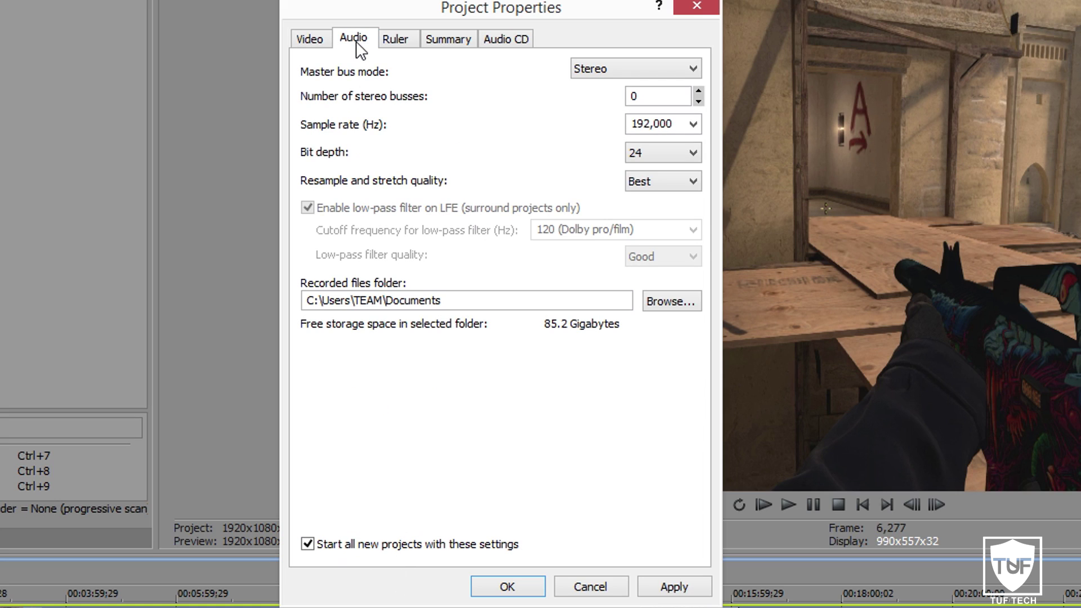
{"action": "left_click", "coordinate": [692, 126]}
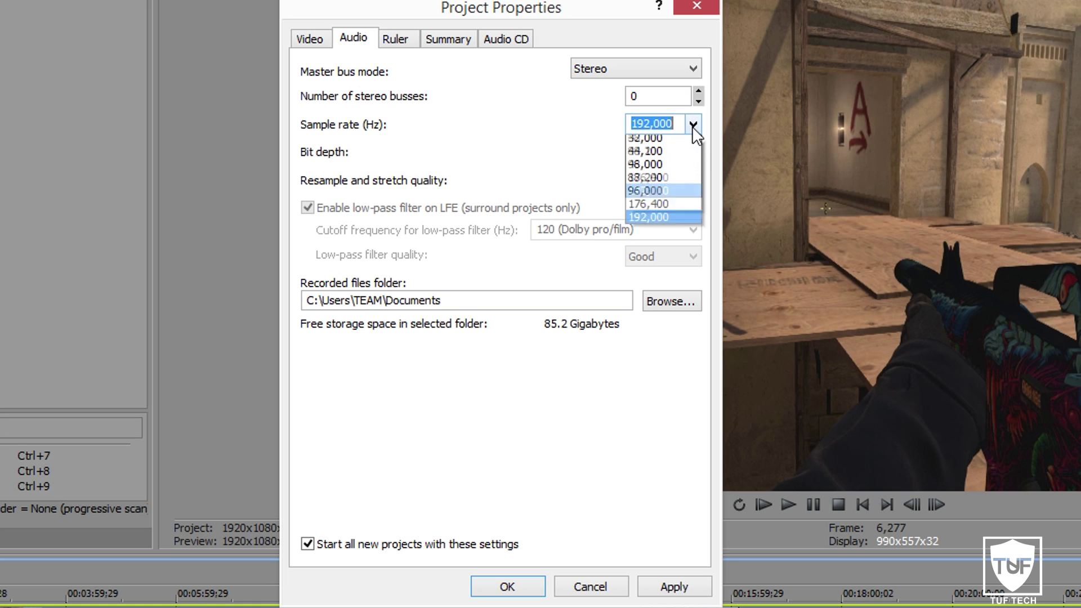
{"action": "left_click", "coordinate": [692, 126]}
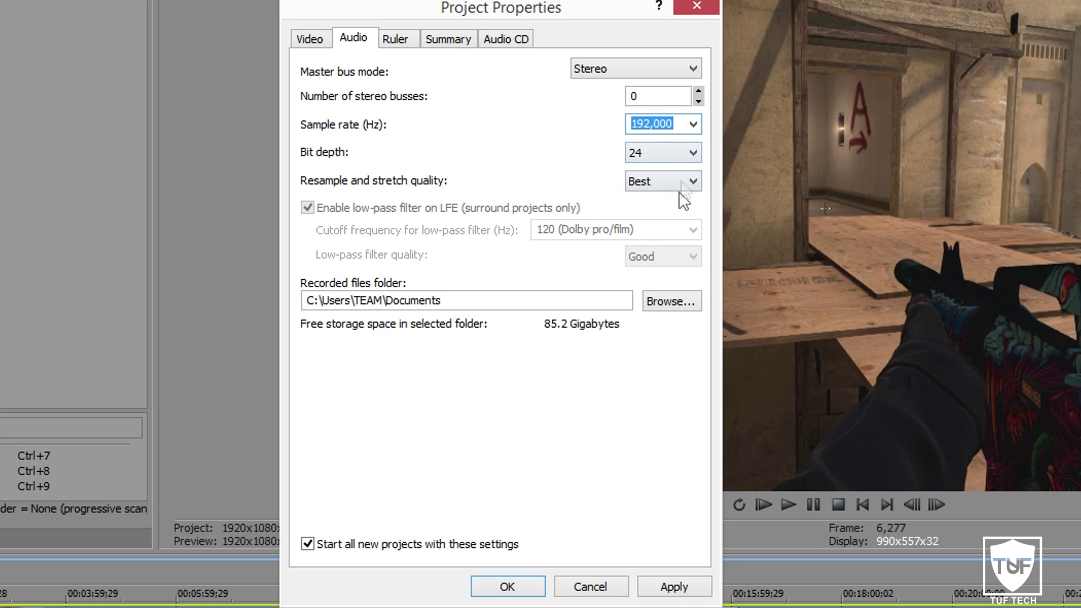
{"action": "left_click", "coordinate": [694, 120]}
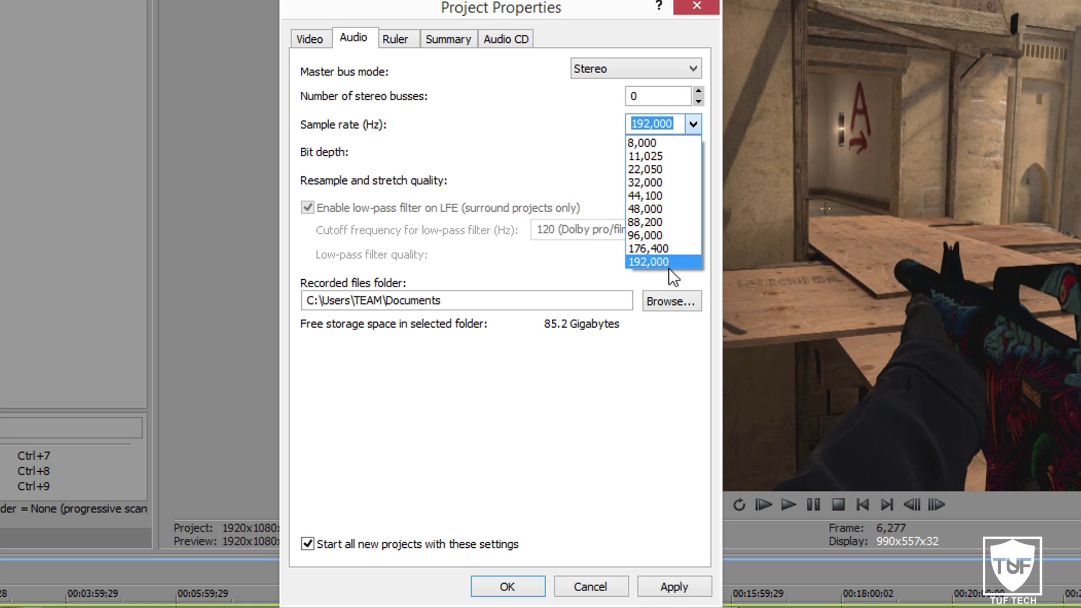
{"action": "left_click", "coordinate": [668, 262]}
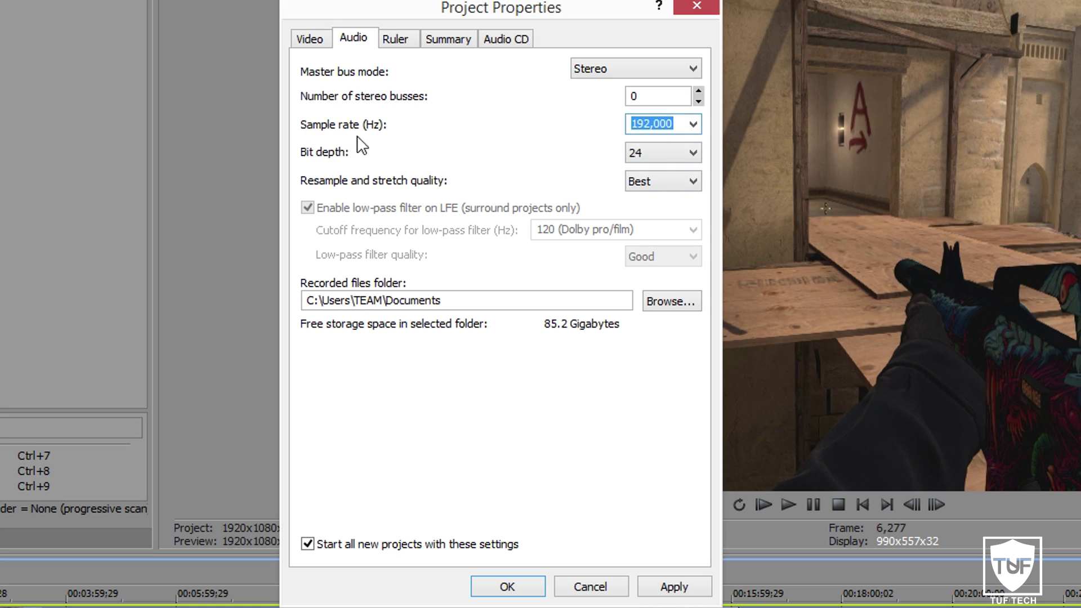
{"action": "left_click", "coordinate": [683, 157]}
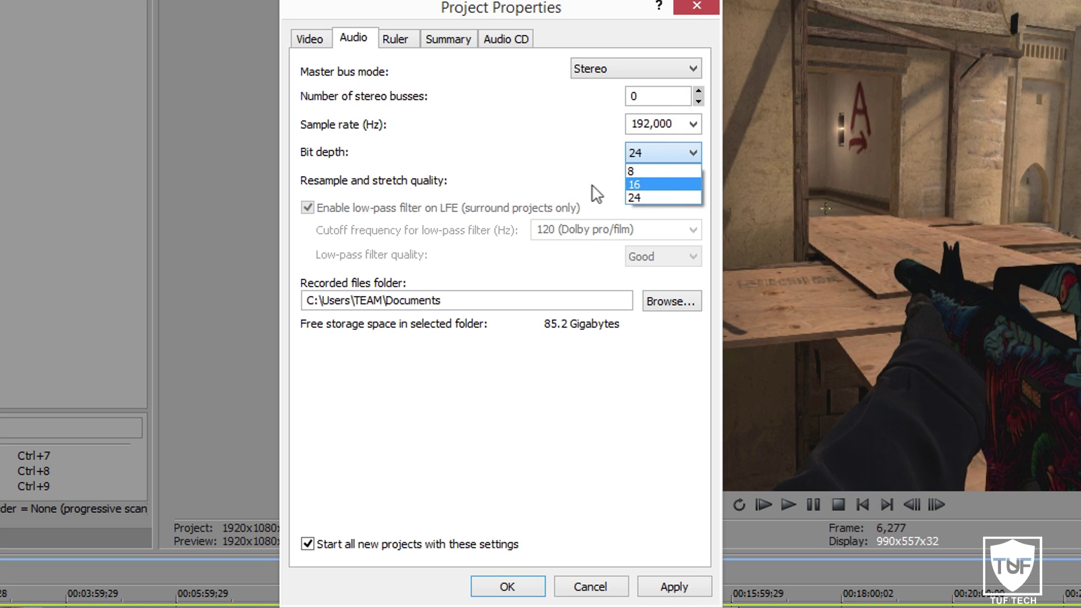
{"action": "left_click", "coordinate": [631, 199]}
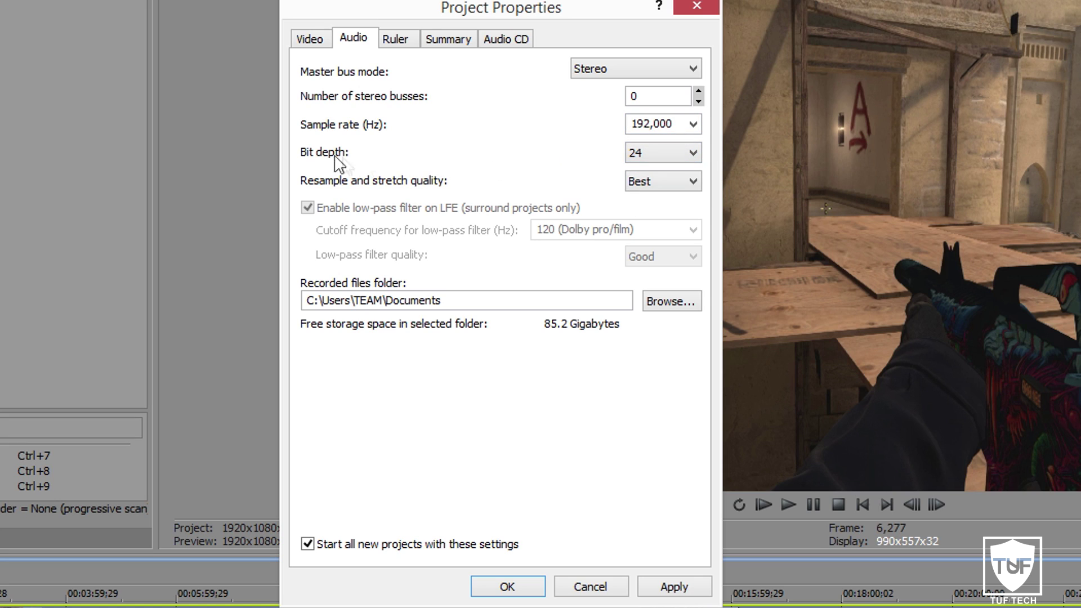
{"action": "left_click", "coordinate": [671, 191]}
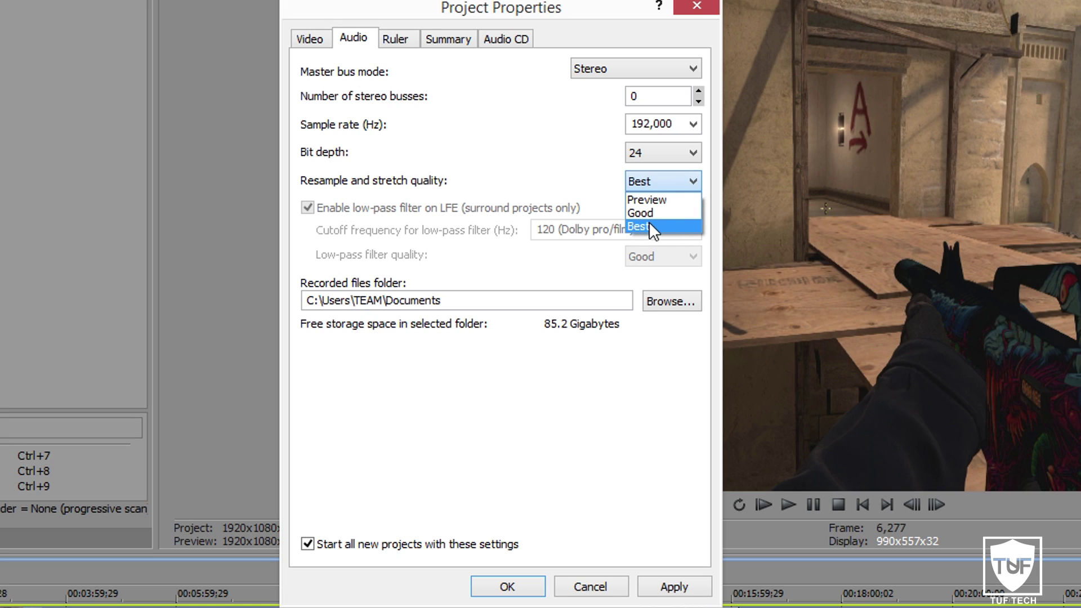
{"action": "left_click", "coordinate": [649, 226]}
Step: Review the Ruler, Summary and Audio CD tabs, then apply and close the properties
{"action": "left_click", "coordinate": [395, 38]}
{"action": "left_click", "coordinate": [466, 39]}
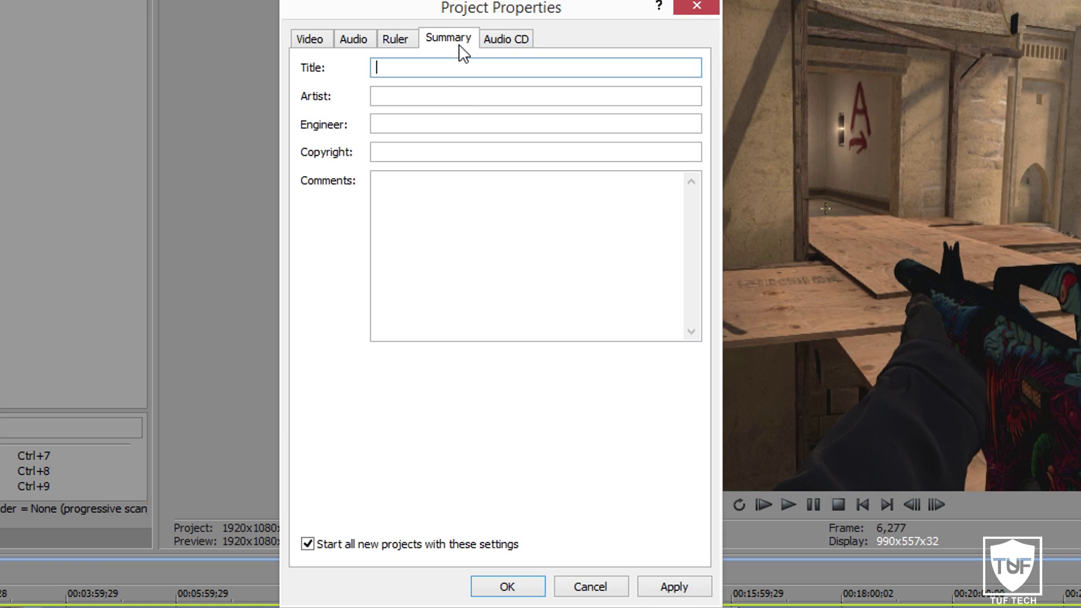
{"action": "left_click", "coordinate": [509, 39]}
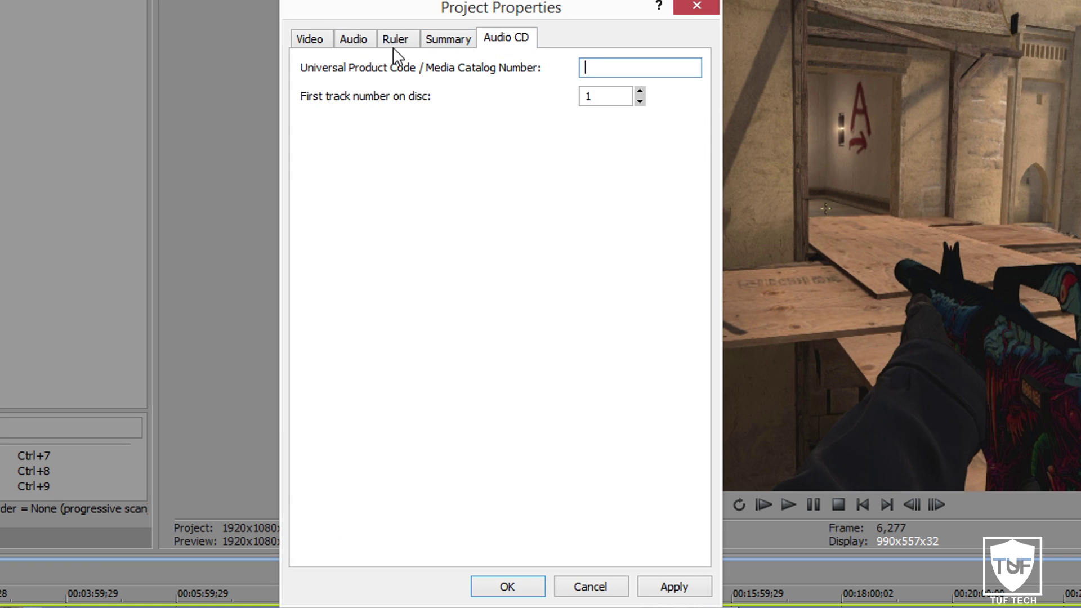
{"action": "left_click", "coordinate": [443, 40]}
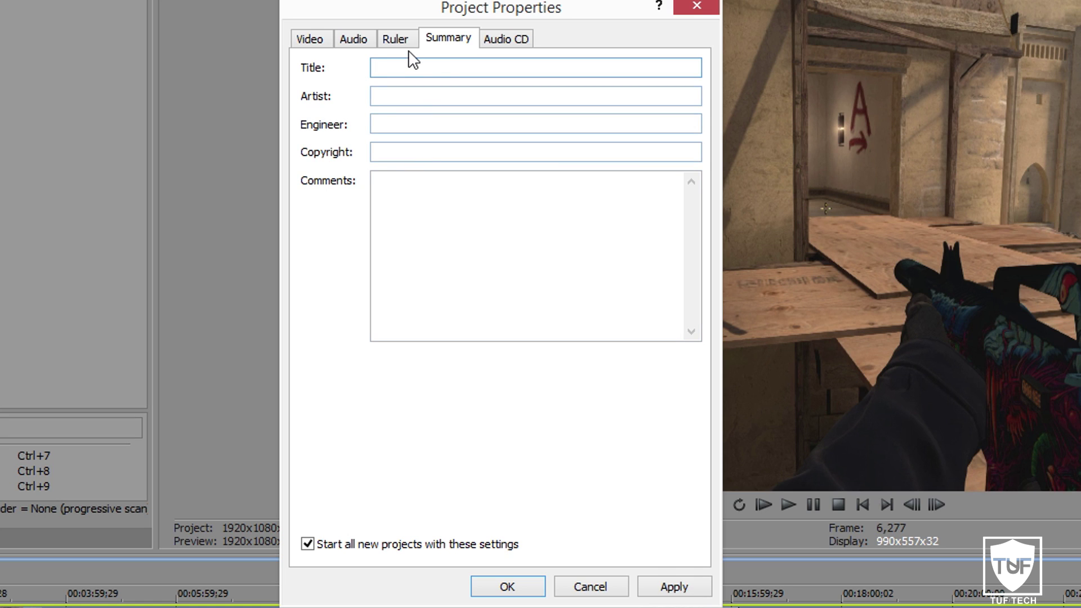
{"action": "left_click", "coordinate": [396, 40]}
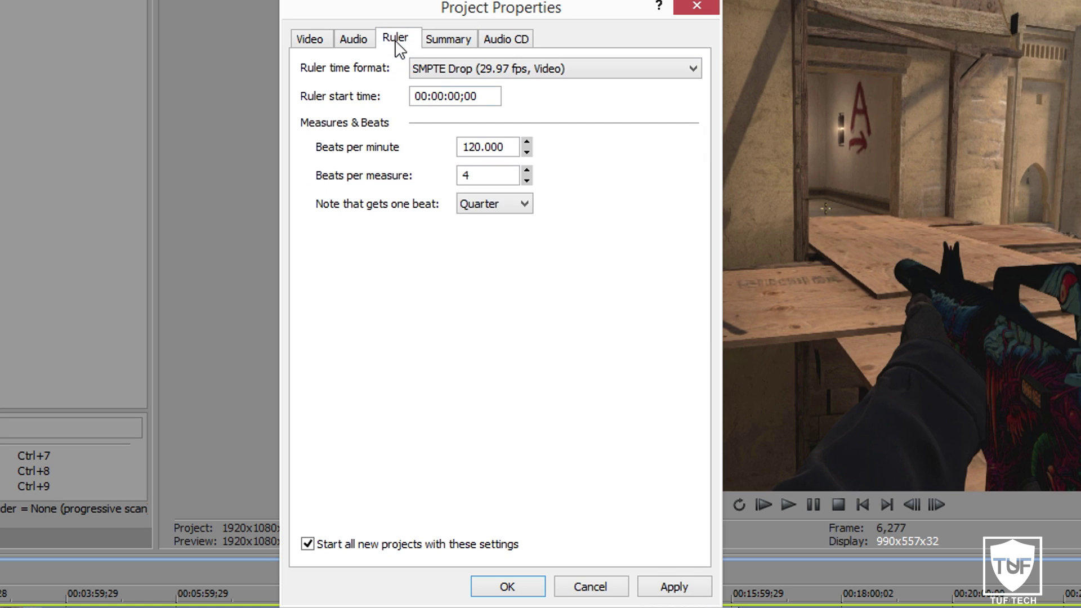
{"action": "left_click", "coordinate": [363, 40]}
{"action": "left_click", "coordinate": [317, 41]}
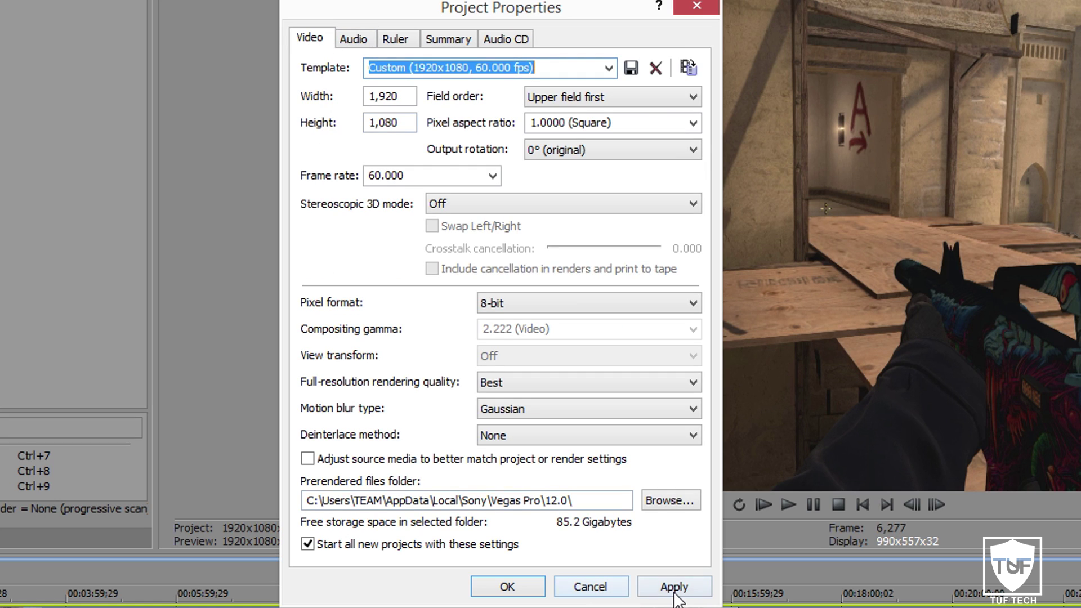
{"action": "left_click", "coordinate": [653, 588]}
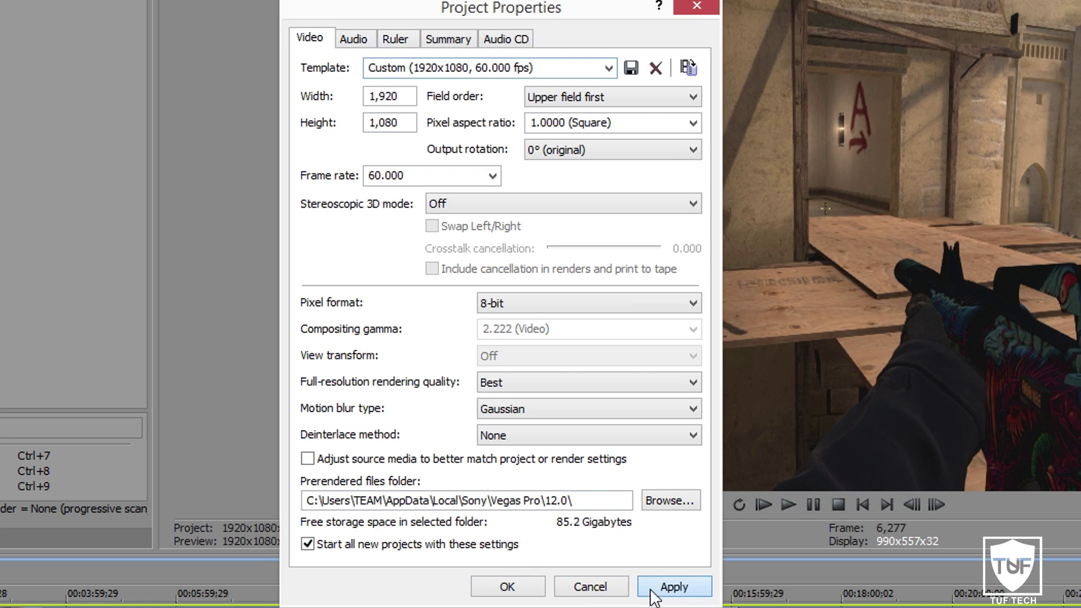
{"action": "left_click", "coordinate": [496, 589]}
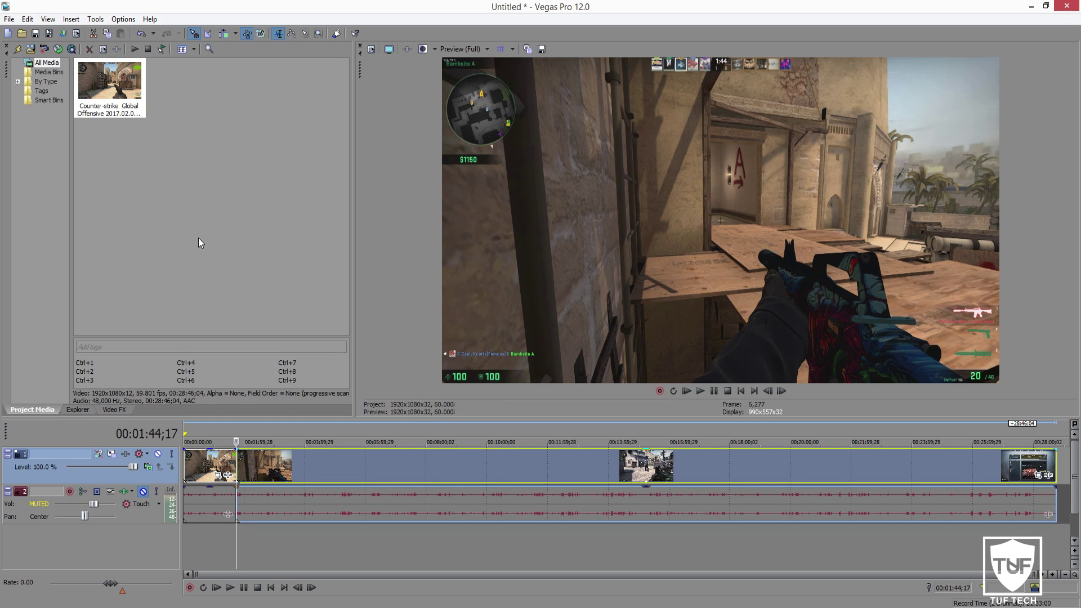
Step: Look through the File > Import options and close them without importing
{"action": "left_click", "coordinate": [8, 21]}
{"action": "mouse_move", "coordinate": [47, 136]}
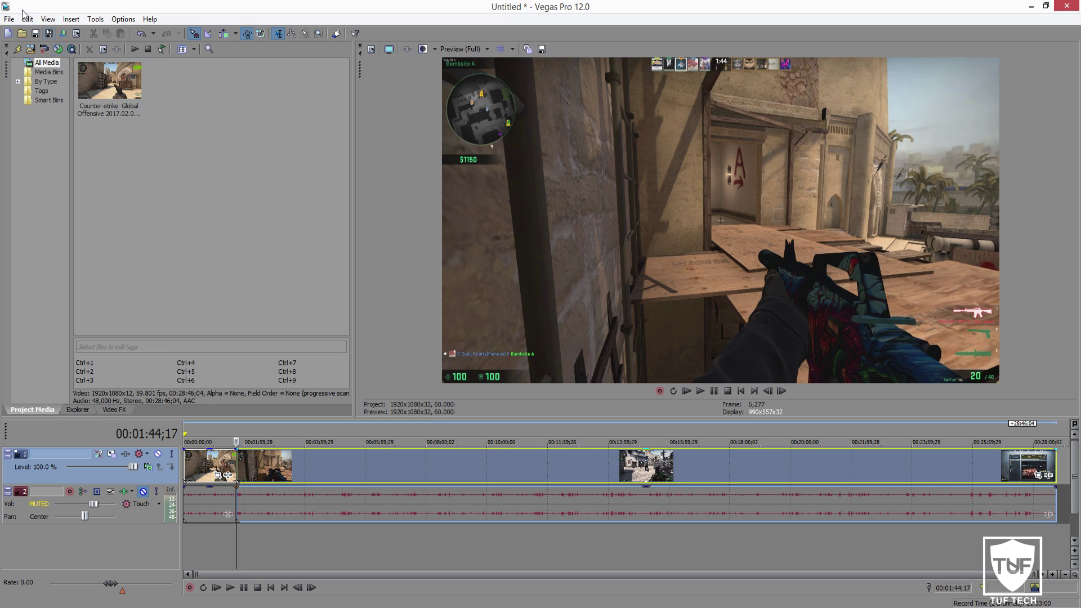
{"action": "left_click", "coordinate": [9, 19]}
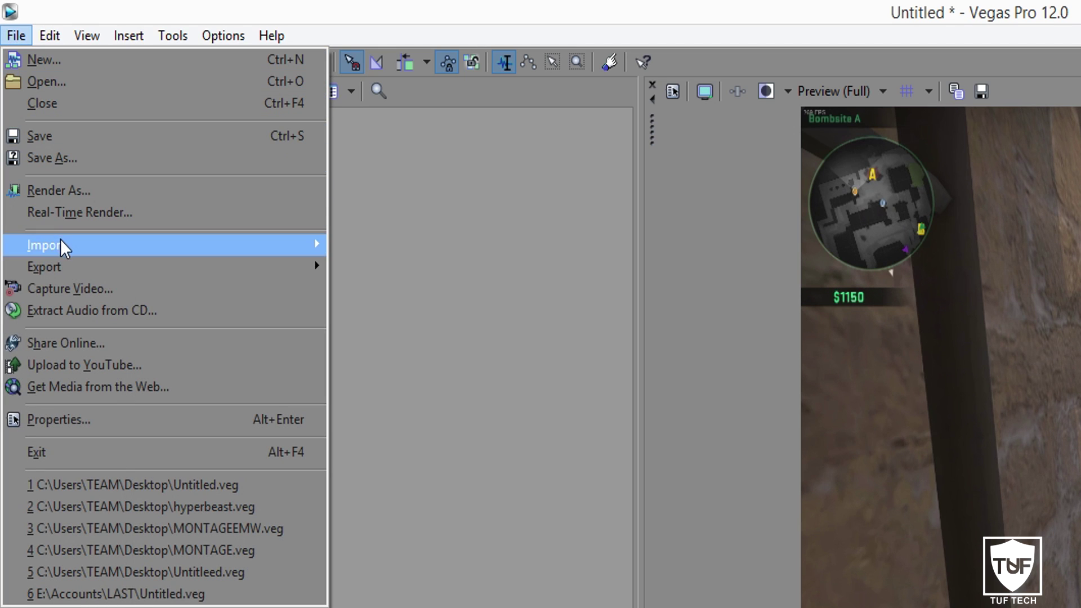
{"action": "mouse_move", "coordinate": [60, 240]}
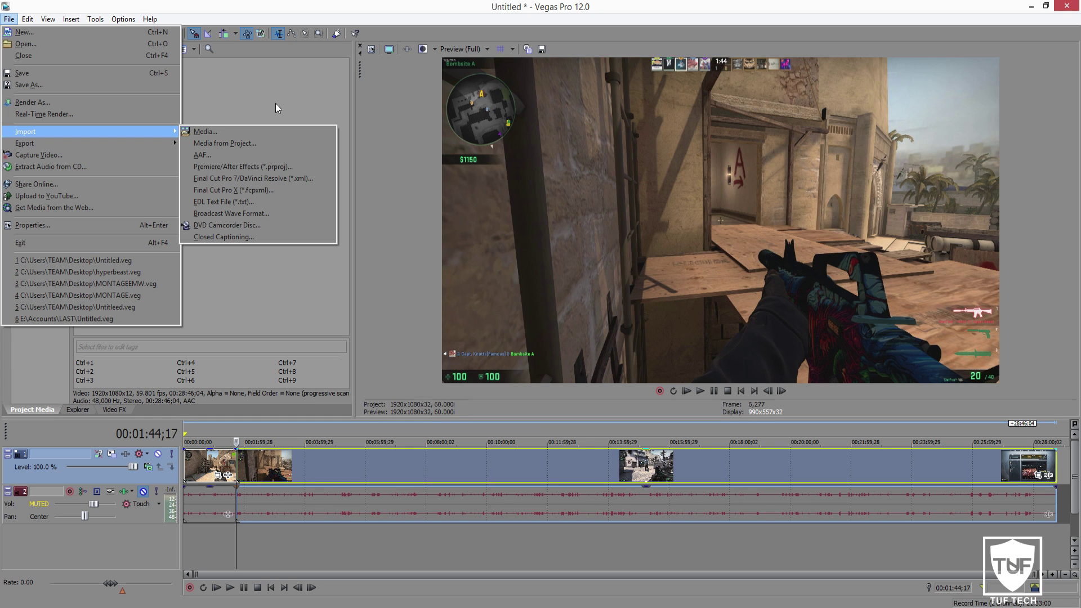
{"action": "left_click", "coordinate": [499, 191]}
Step: Select the gameplay clip in Project Media and unmute audio track 2
{"action": "left_click_drag", "start_coordinate": [389, 311], "coordinate": [224, 237]}
{"action": "left_click_drag", "start_coordinate": [124, 132], "coordinate": [120, 76]}
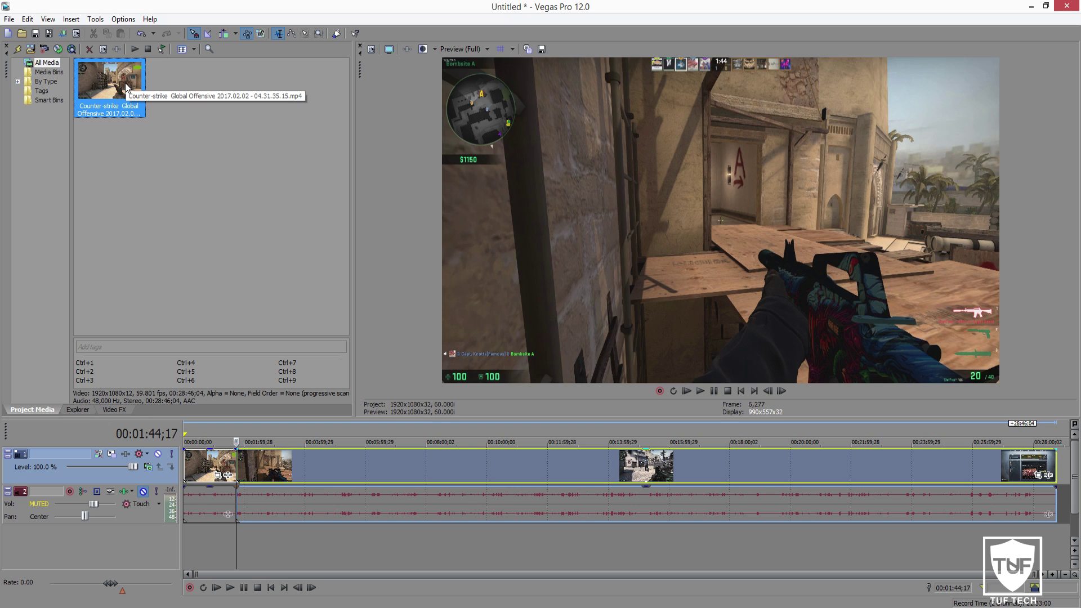
{"action": "left_click_drag", "start_coordinate": [140, 190], "coordinate": [194, 198]}
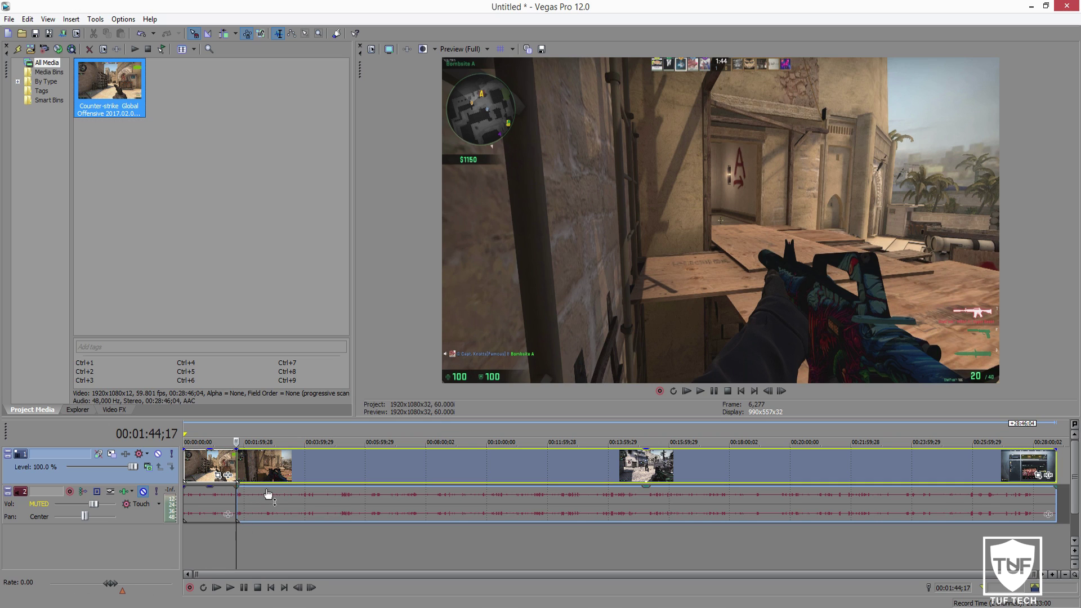
{"action": "left_click", "coordinate": [143, 492]}
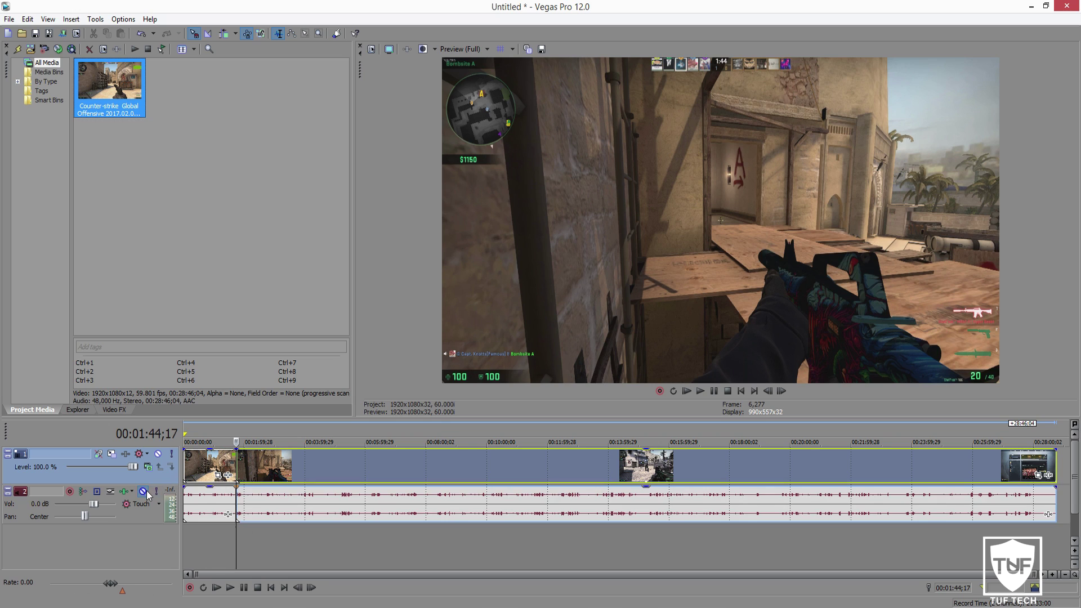
Step: Set the gameplay video event's switch to Disable Resample, repeating it to confirm
{"action": "right_click", "coordinate": [257, 466]}
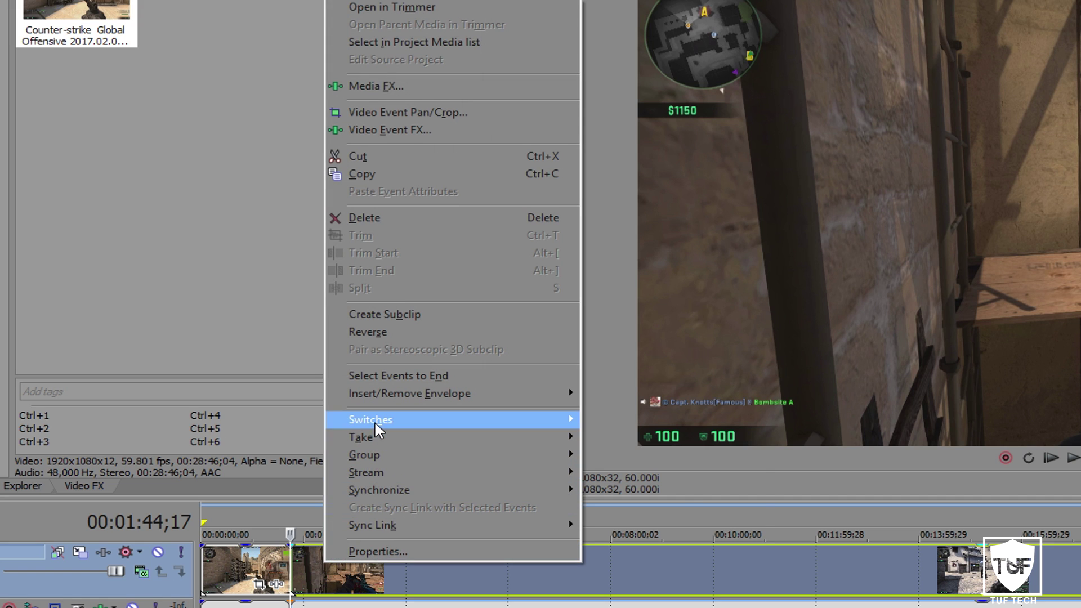
{"action": "mouse_move", "coordinate": [302, 381]}
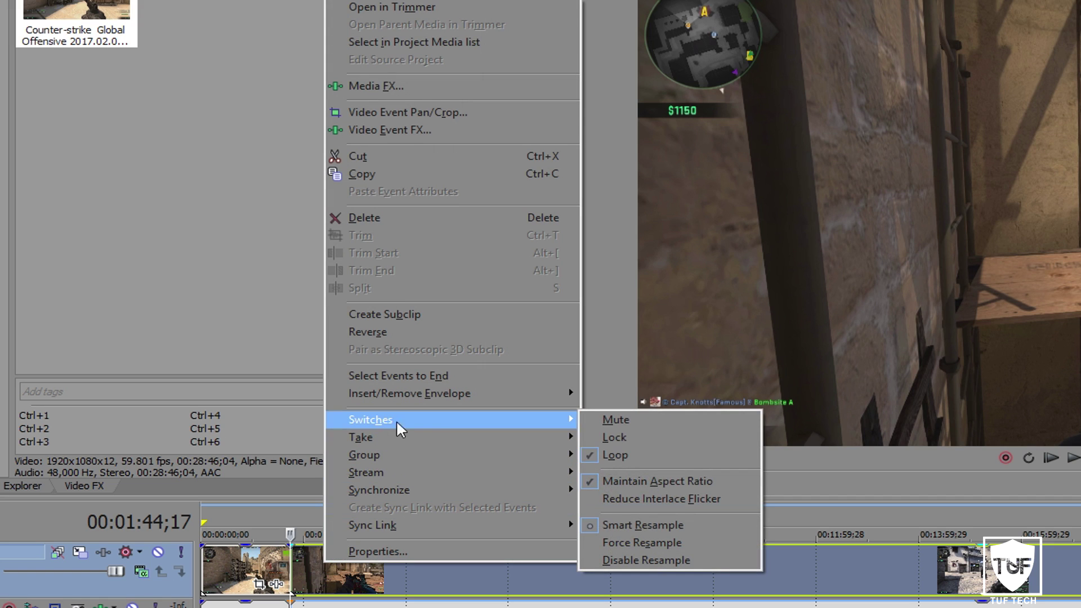
{"action": "left_click", "coordinate": [639, 560]}
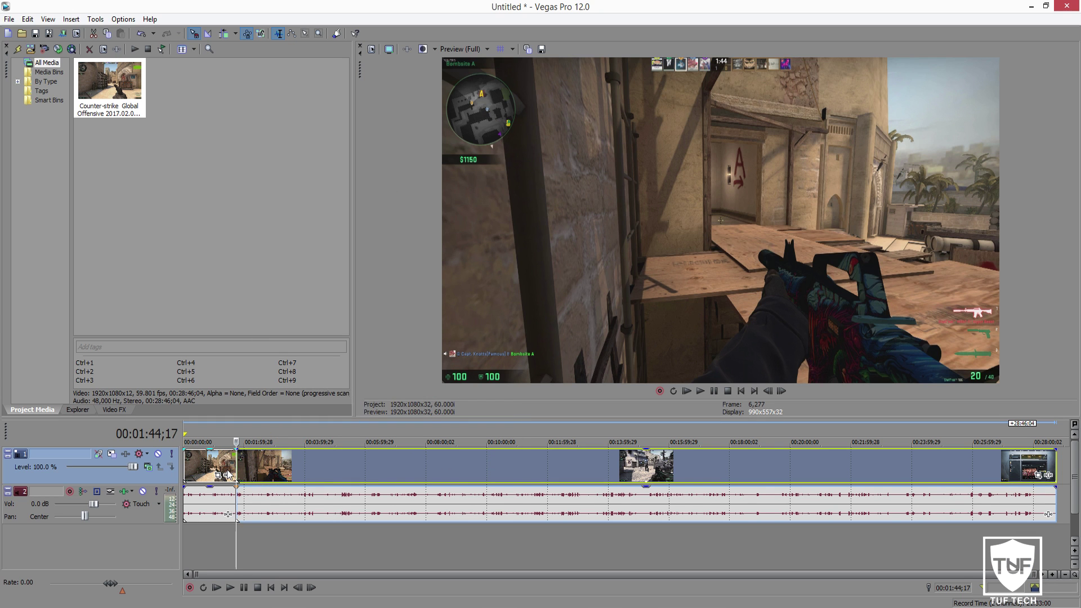
{"action": "right_click", "coordinate": [312, 469]}
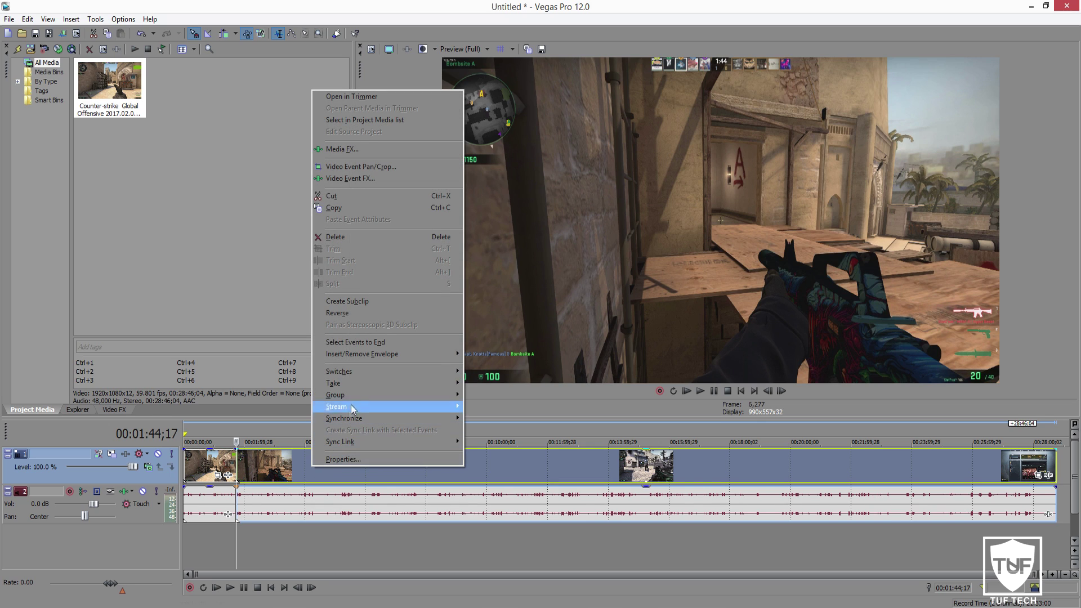
{"action": "mouse_move", "coordinate": [359, 372]}
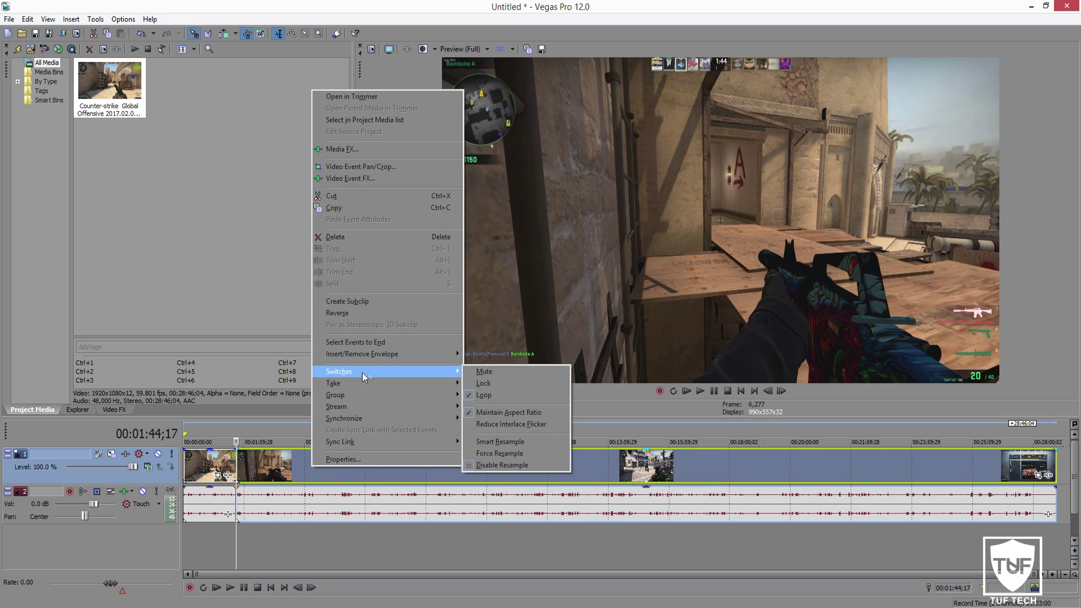
{"action": "left_click", "coordinate": [512, 470]}
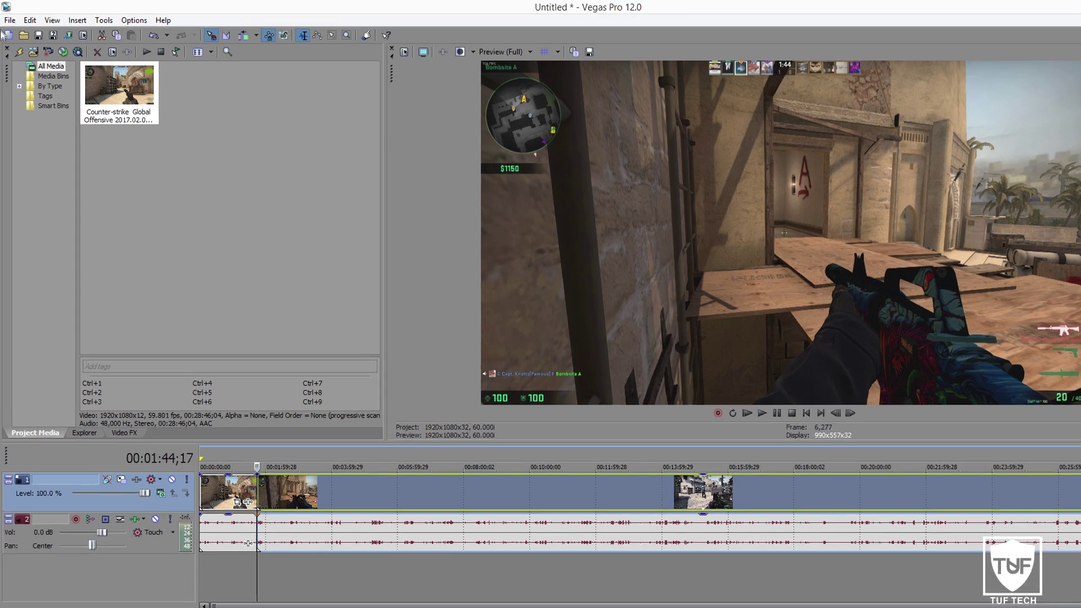
Step: In Render As, pick MainConcept AVC/AAC Internet HD 1080p and customize that template
{"action": "left_click", "coordinate": [9, 19]}
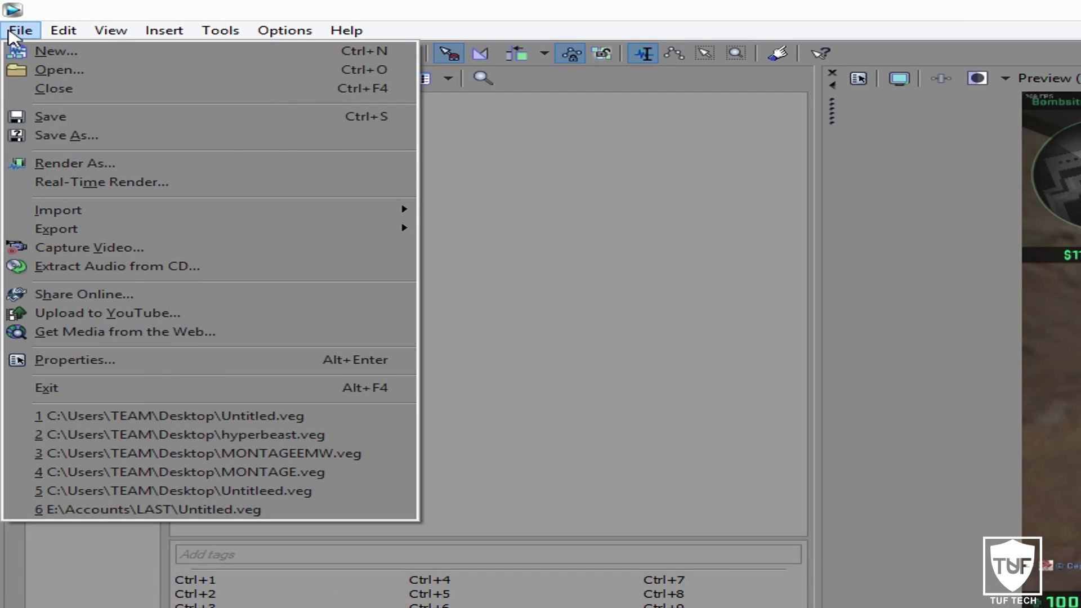
{"action": "left_click", "coordinate": [73, 163]}
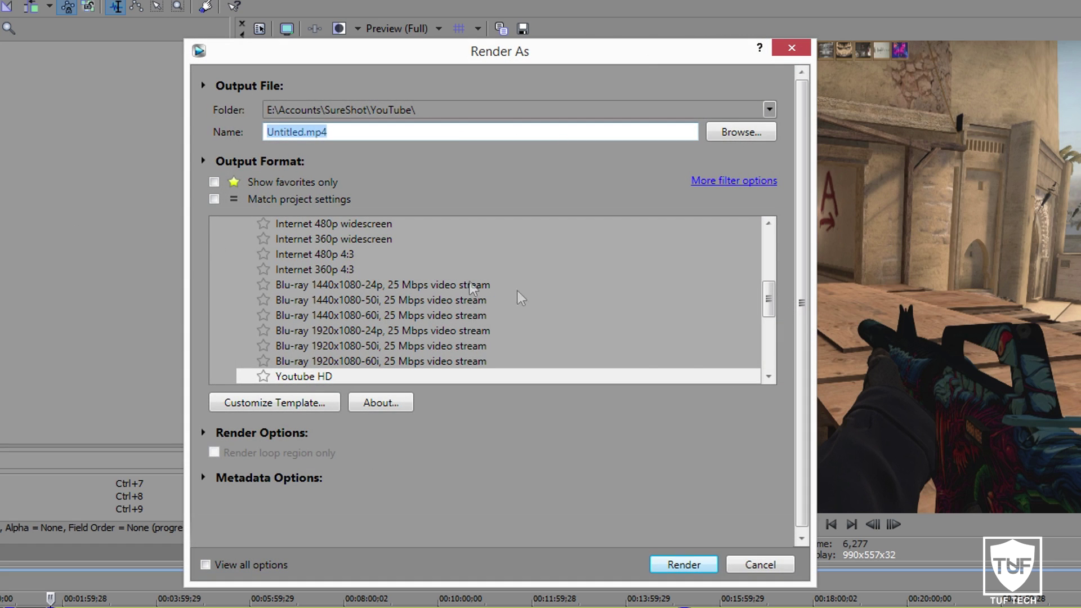
{"action": "left_click_drag", "start_coordinate": [769, 300], "coordinate": [769, 249]}
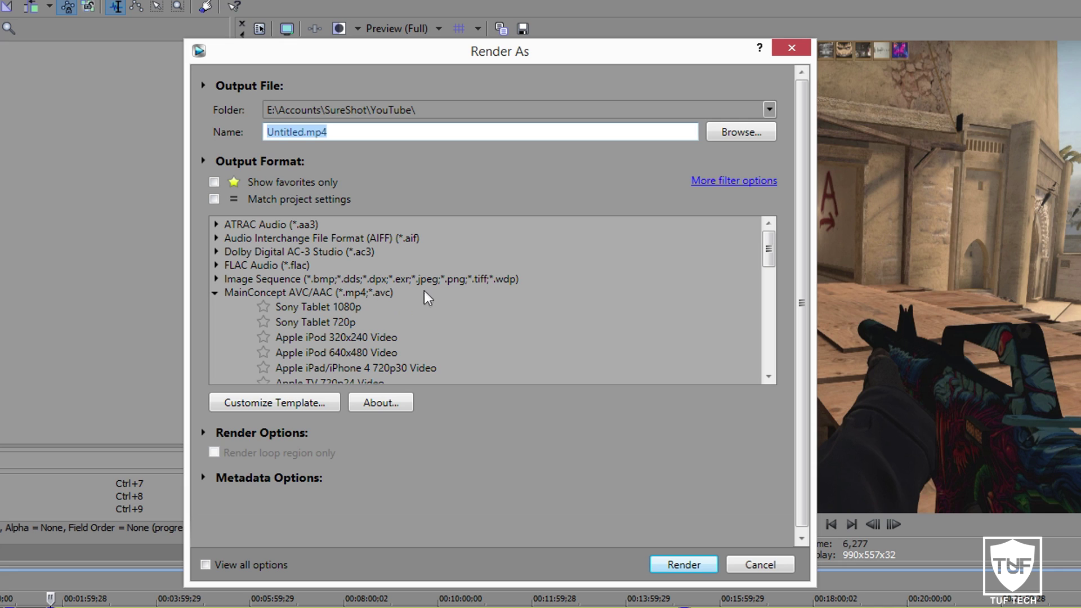
{"action": "mouse_move", "coordinate": [771, 250]}
{"action": "left_mouse_down"}
{"action": "mouse_move", "coordinate": [771, 283]}
{"action": "mouse_move", "coordinate": [772, 268]}
{"action": "left_mouse_up"}
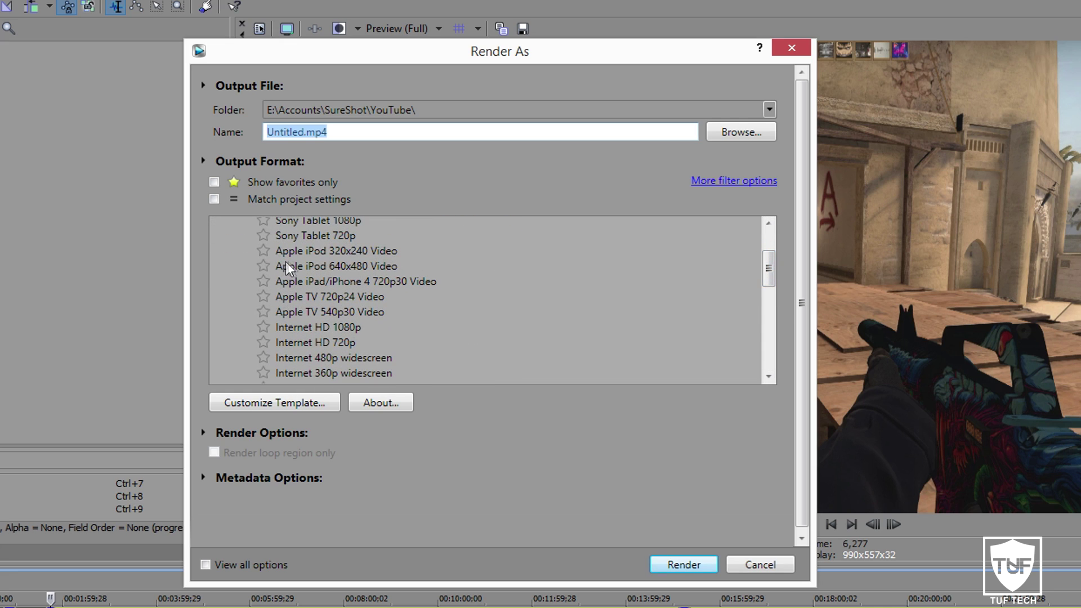
{"action": "left_click_drag", "start_coordinate": [770, 281], "coordinate": [770, 290]}
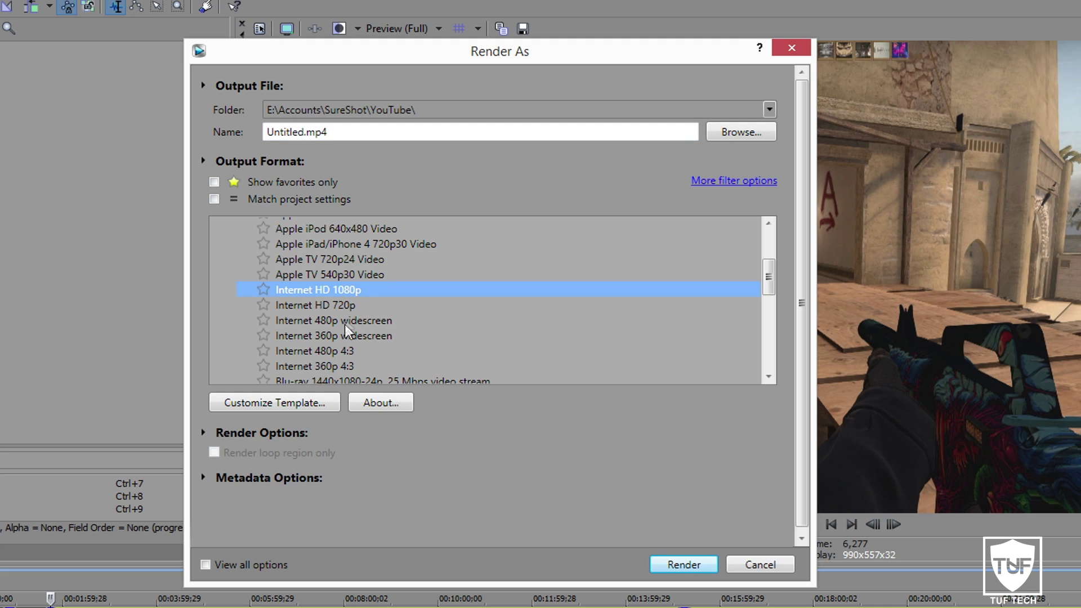
{"action": "left_click", "coordinate": [265, 403]}
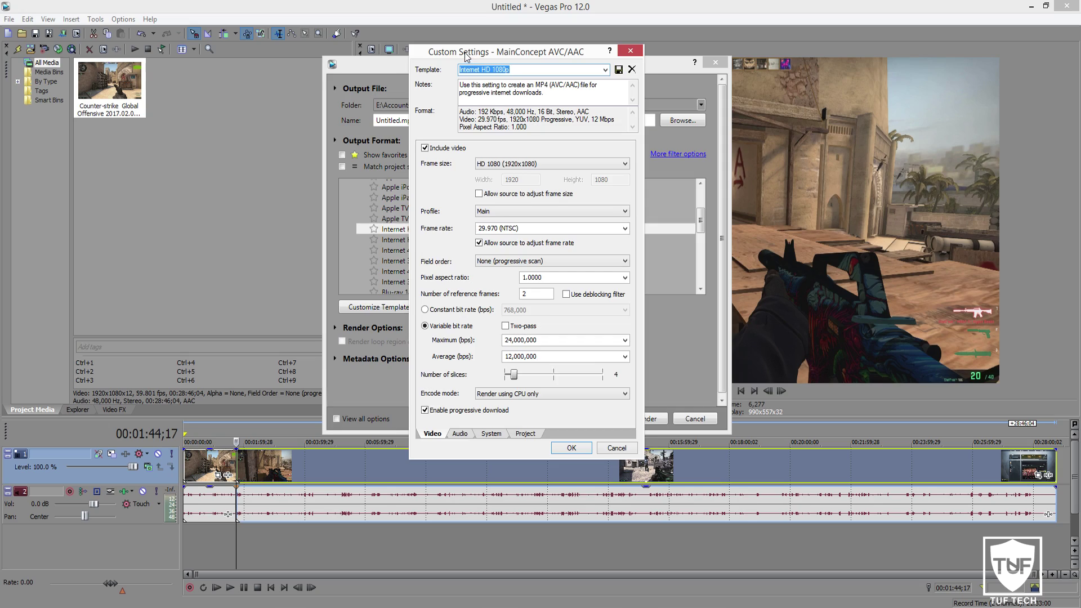
{"action": "left_click_drag", "start_coordinate": [466, 57], "coordinate": [498, 69]}
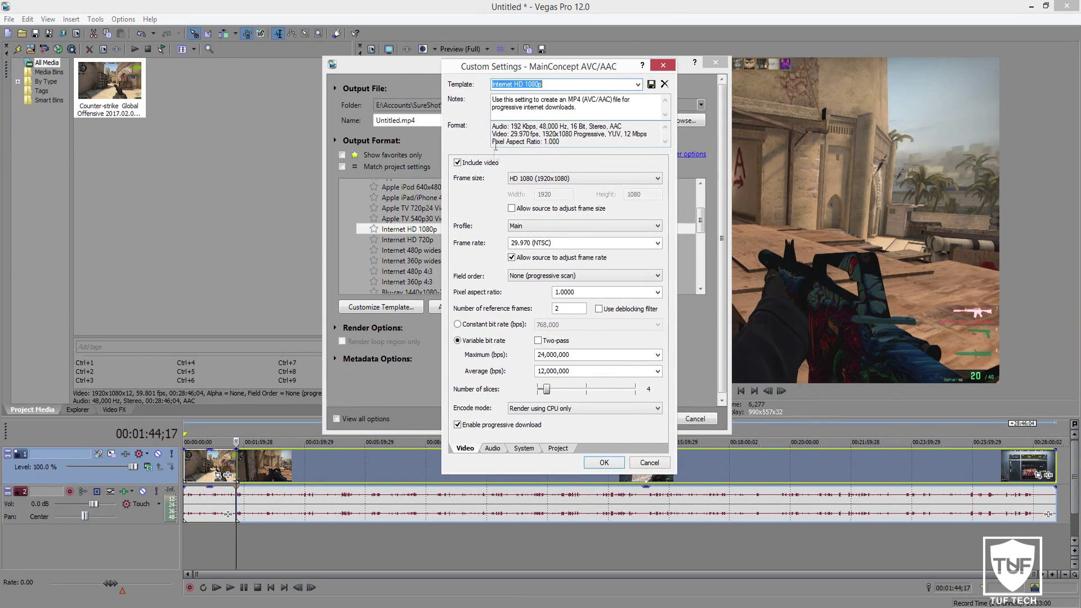
Step: Keep frame size HD 1080 and set the encoding profile to High
{"action": "left_click", "coordinate": [563, 178]}
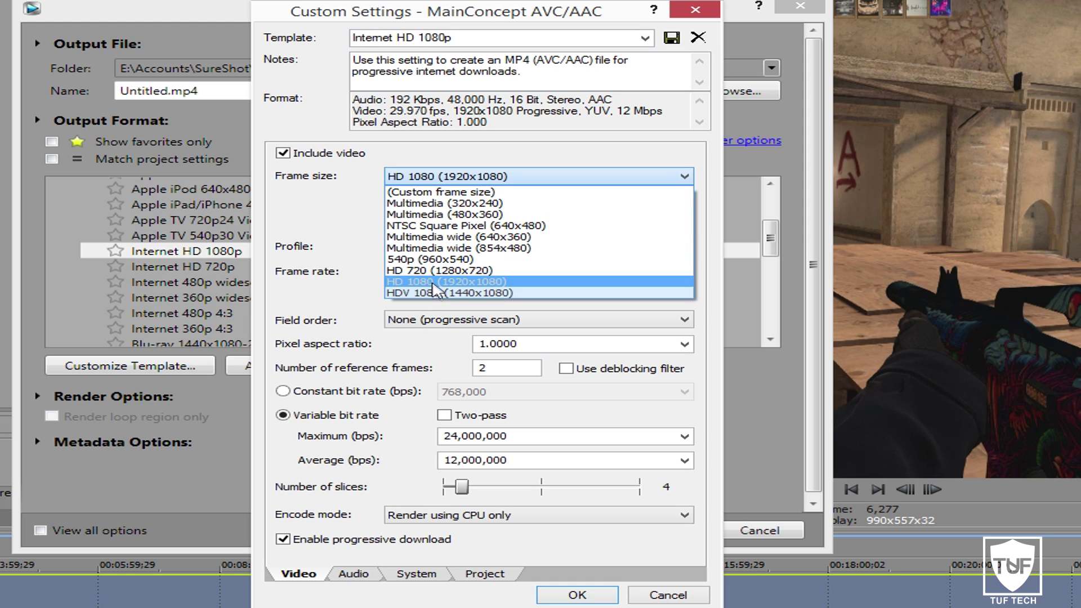
{"action": "left_click", "coordinate": [445, 282]}
{"action": "left_click", "coordinate": [393, 248]}
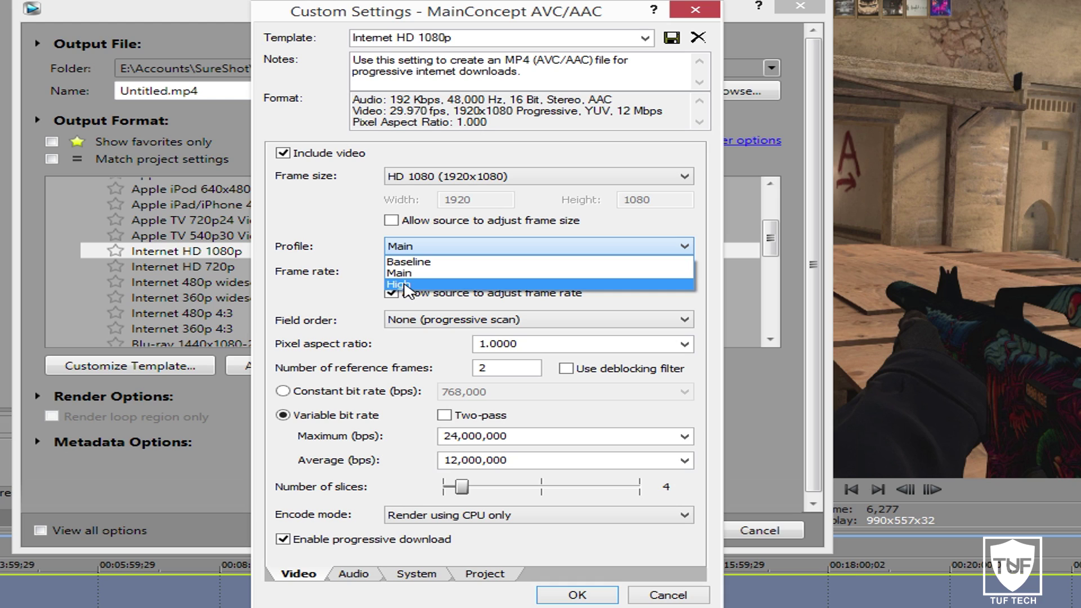
{"action": "left_click", "coordinate": [406, 285]}
Step: Set the frame rate to 60 and stop the source from adjusting it
{"action": "left_click", "coordinate": [462, 272]}
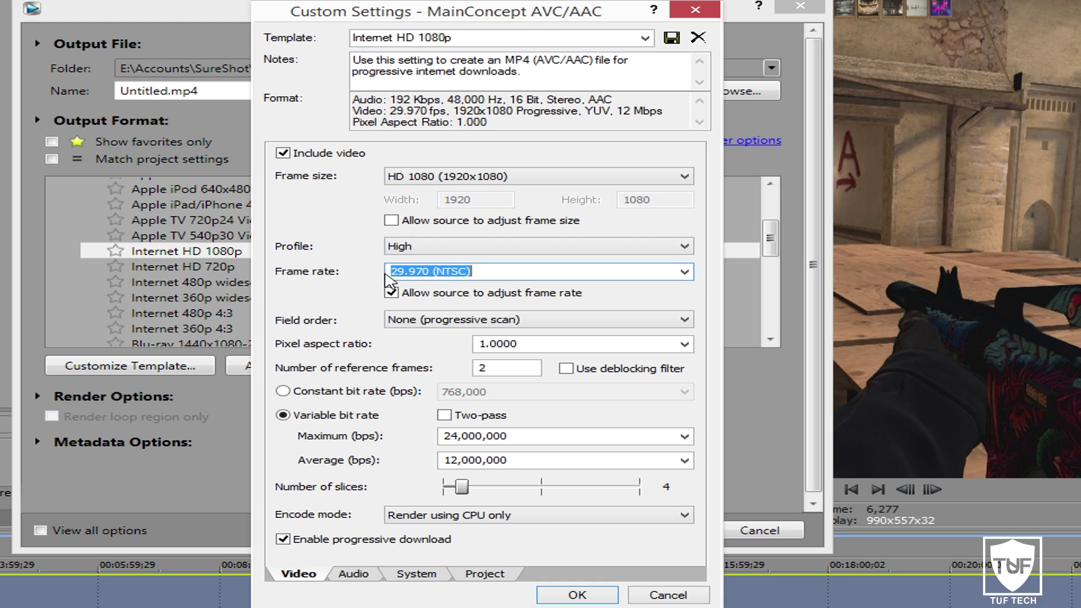
{"action": "left_click", "coordinate": [684, 272]}
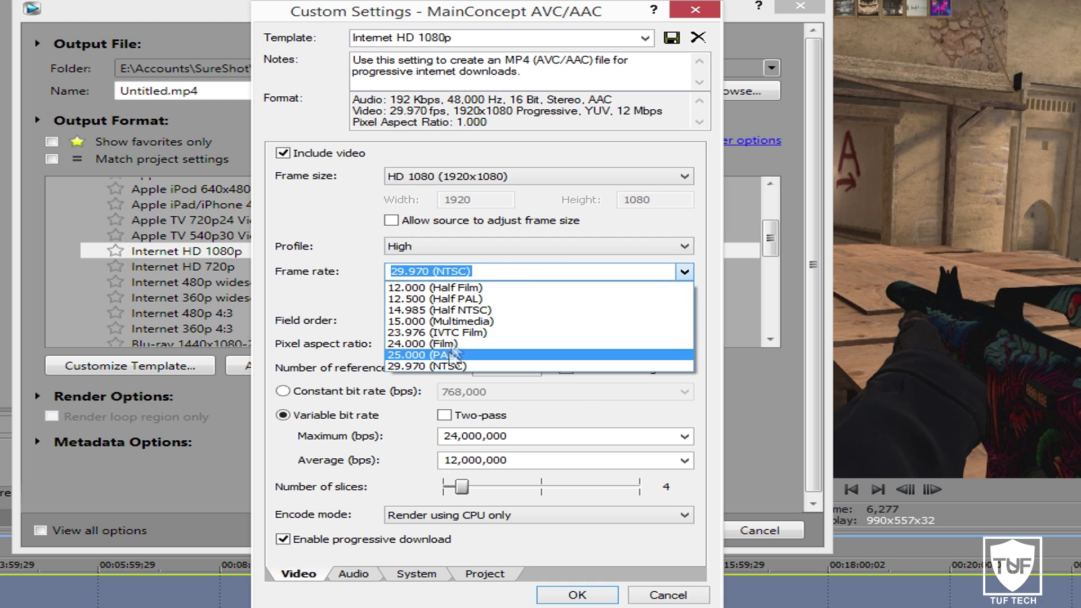
{"action": "left_click", "coordinate": [358, 279]}
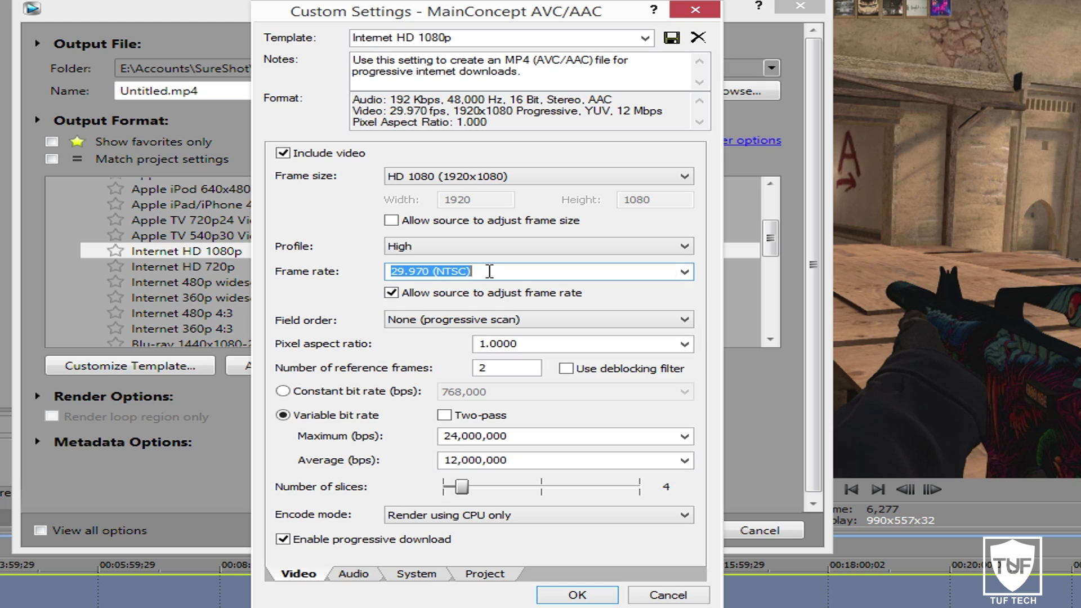
{"action": "type", "text": "60"}
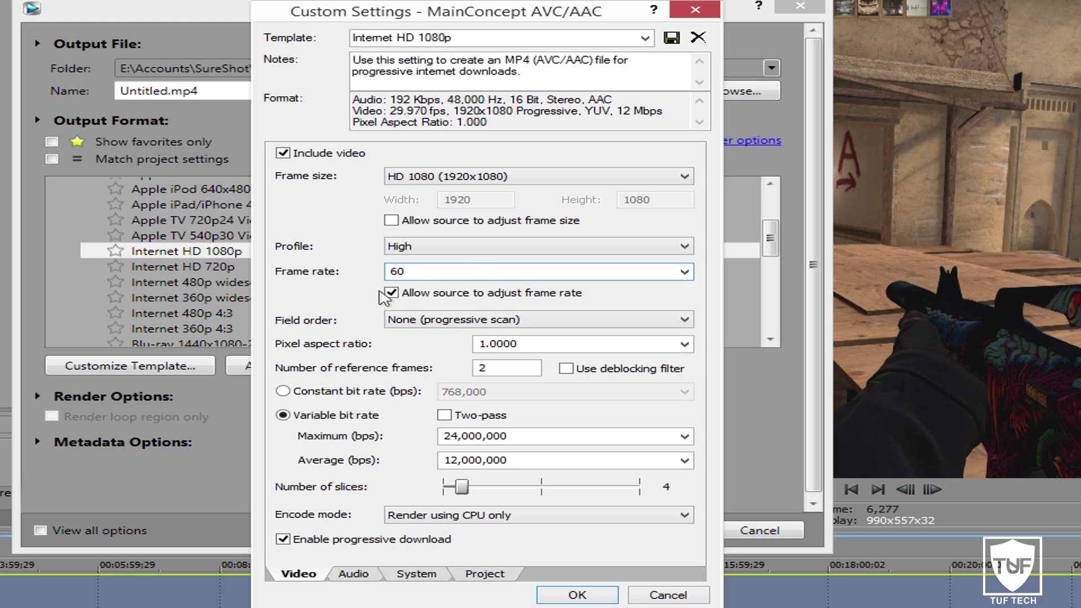
{"action": "left_click", "coordinate": [392, 292]}
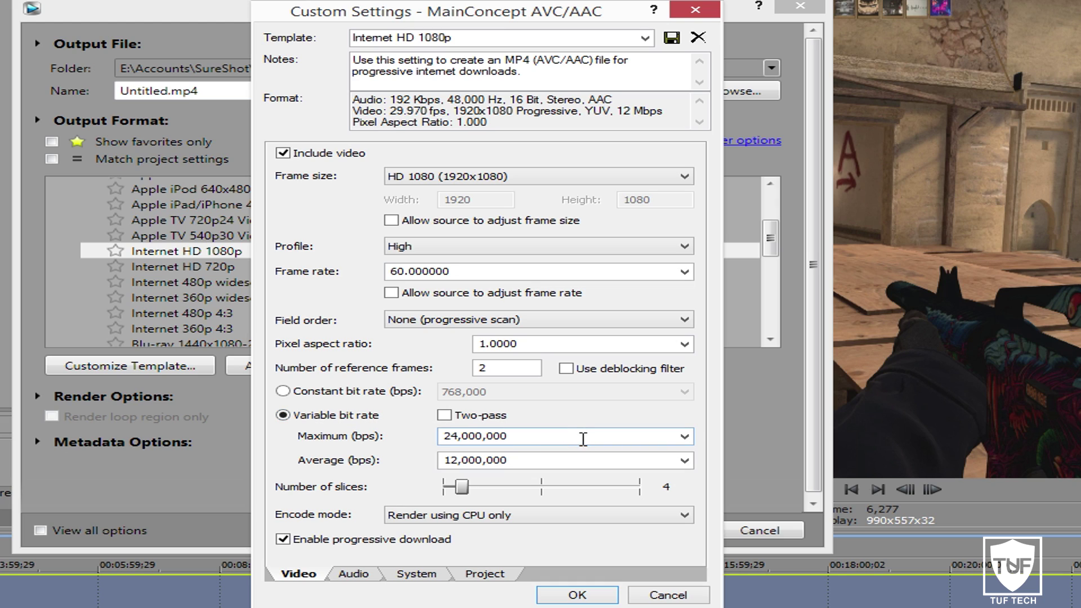
{"action": "left_click", "coordinate": [684, 436]}
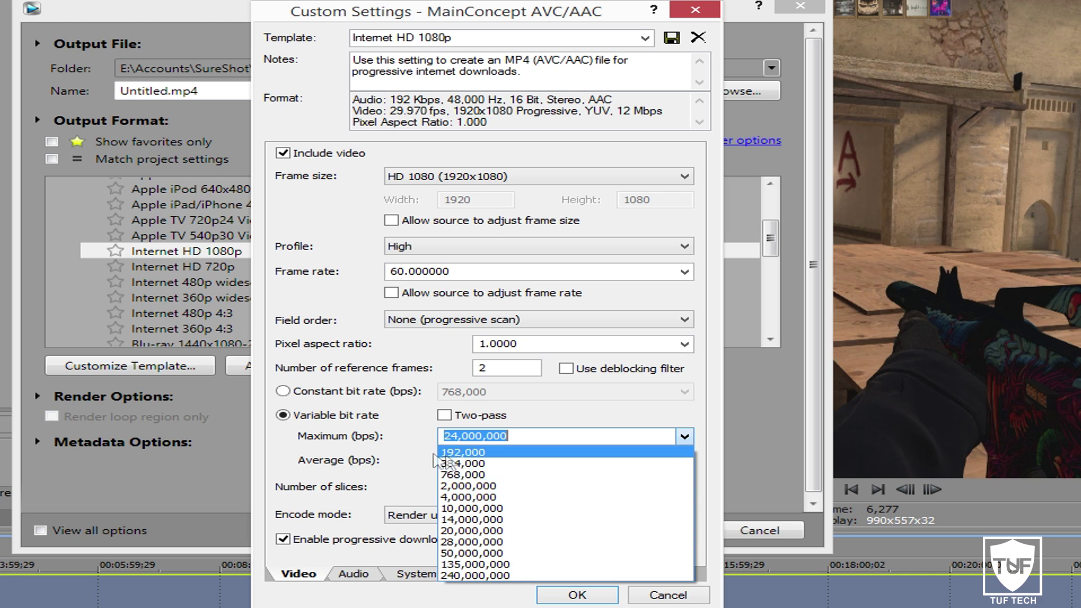
{"action": "left_click", "coordinate": [485, 431]}
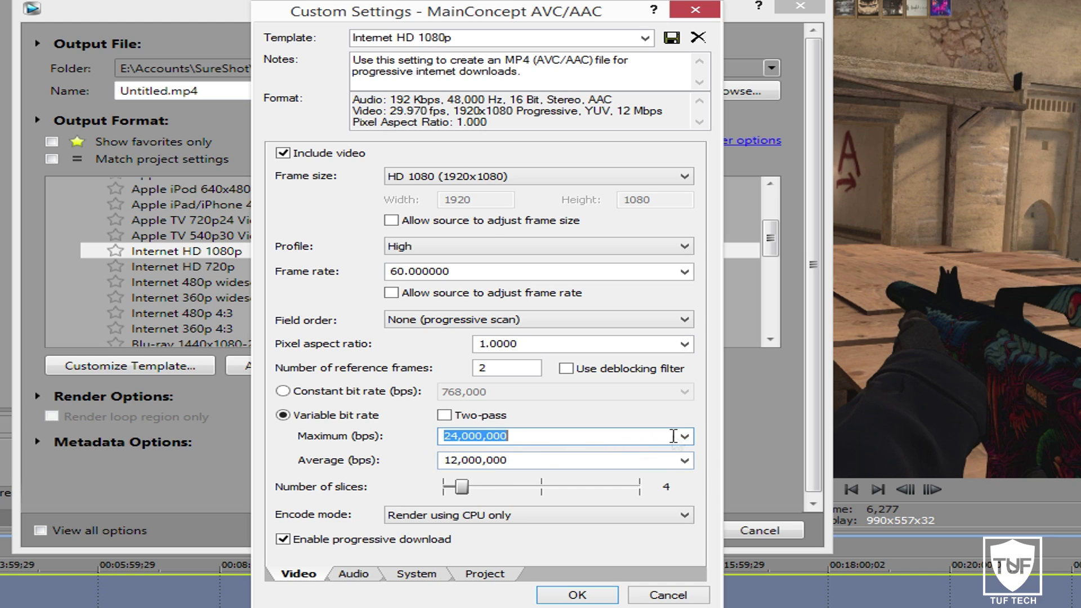
{"action": "left_click", "coordinate": [684, 437]}
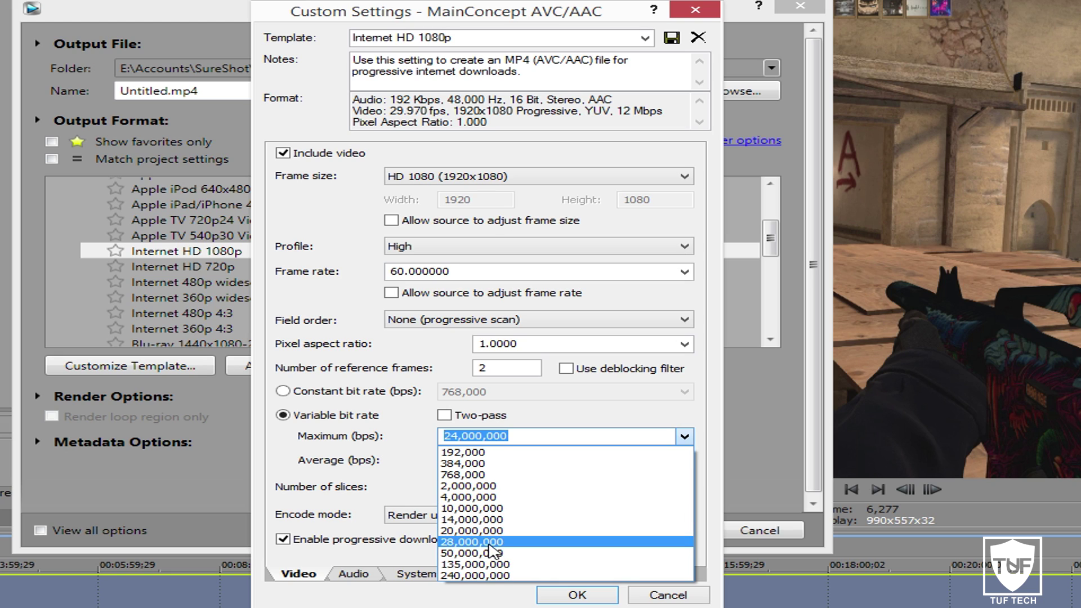
{"action": "left_click", "coordinate": [428, 478]}
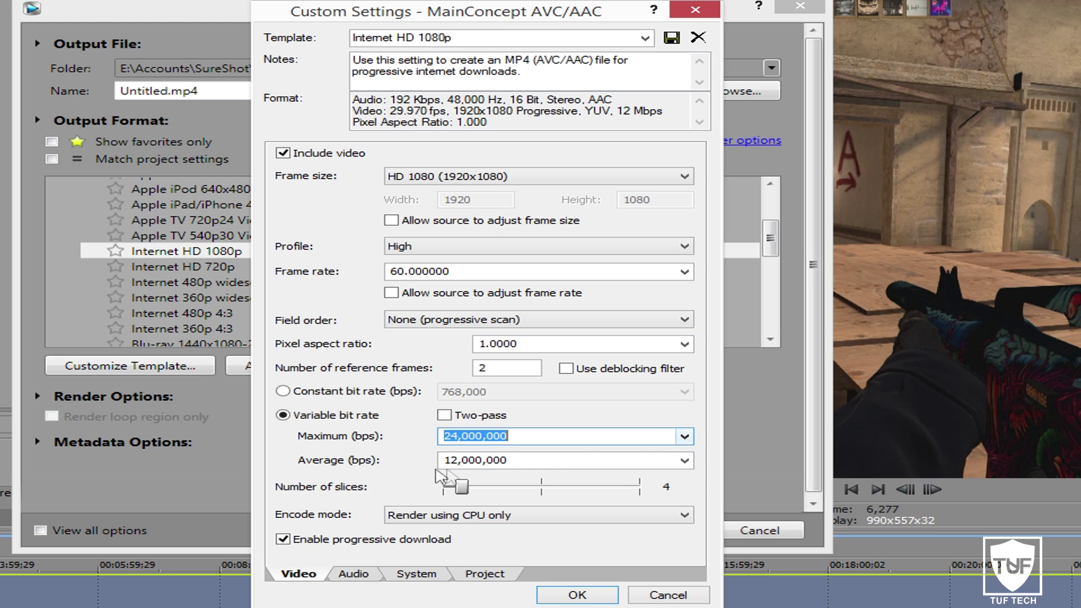
{"action": "left_click", "coordinate": [684, 460]}
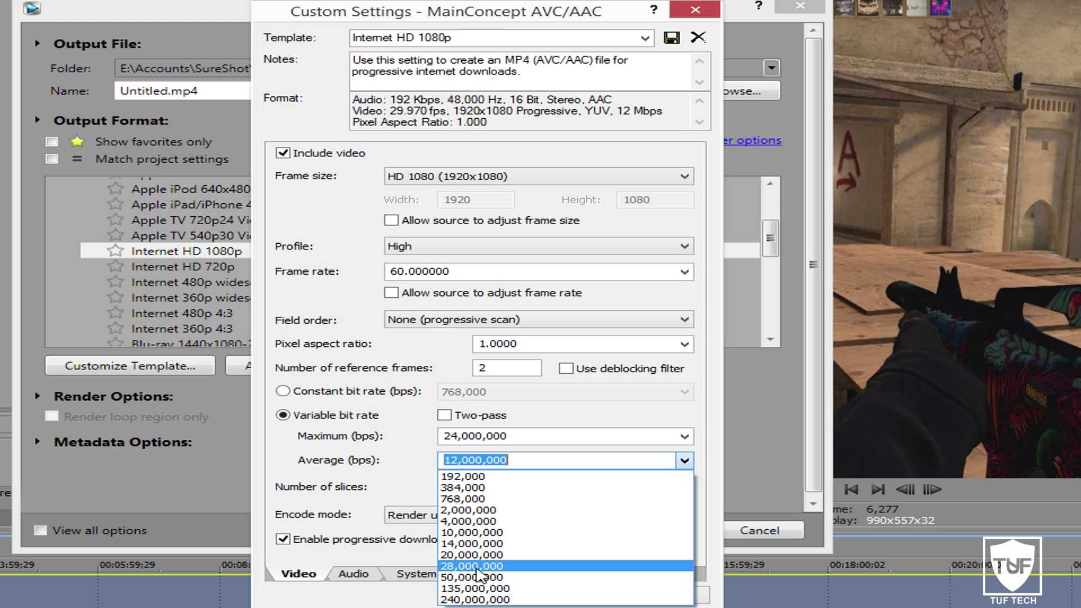
{"action": "left_click", "coordinate": [385, 480]}
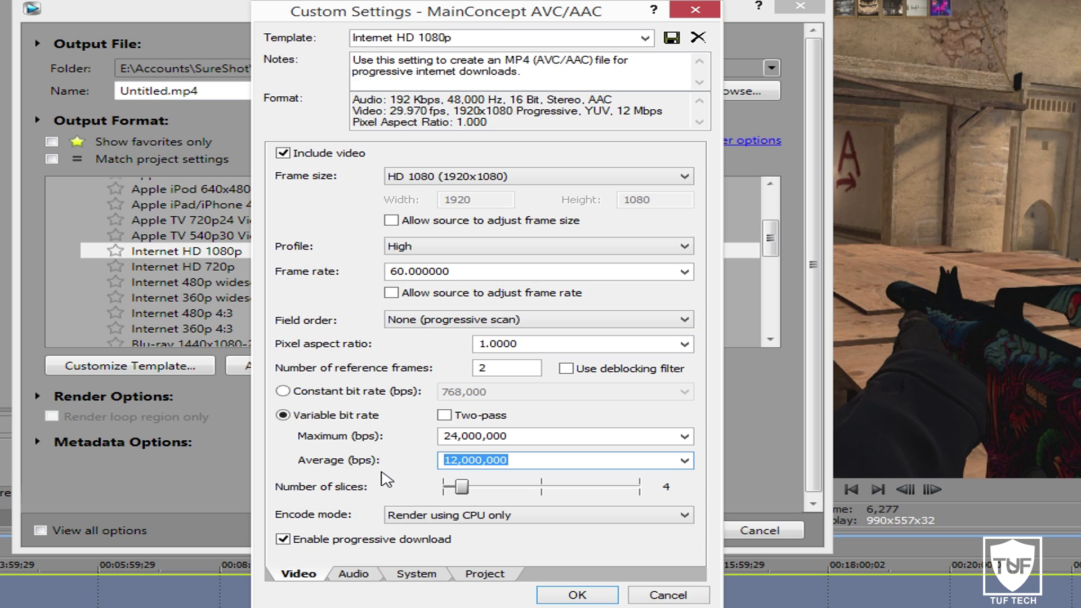
{"action": "left_click", "coordinate": [684, 437]}
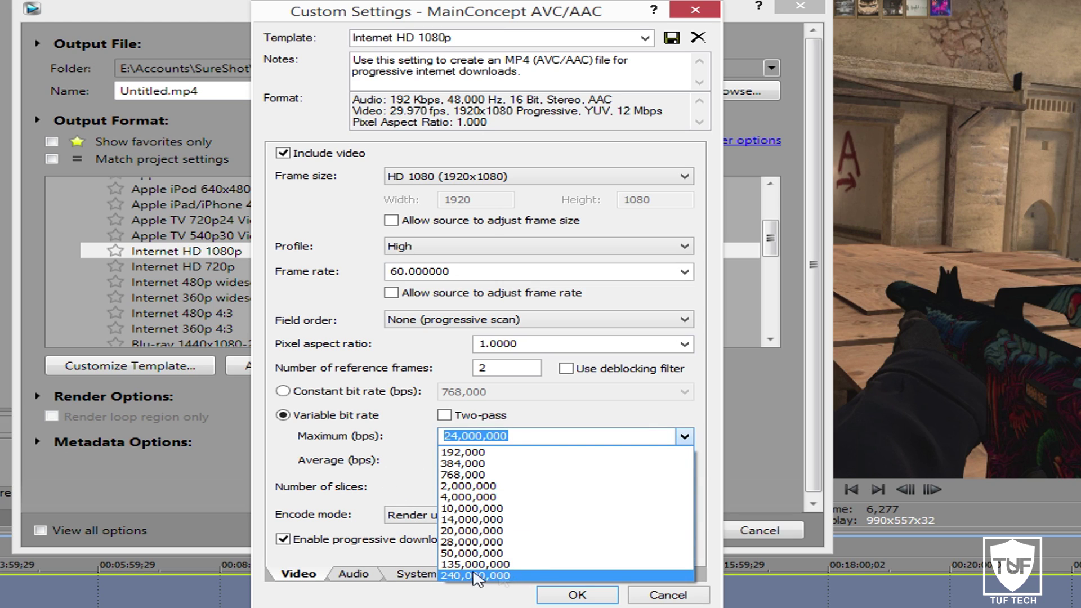
{"action": "left_click", "coordinate": [402, 446]}
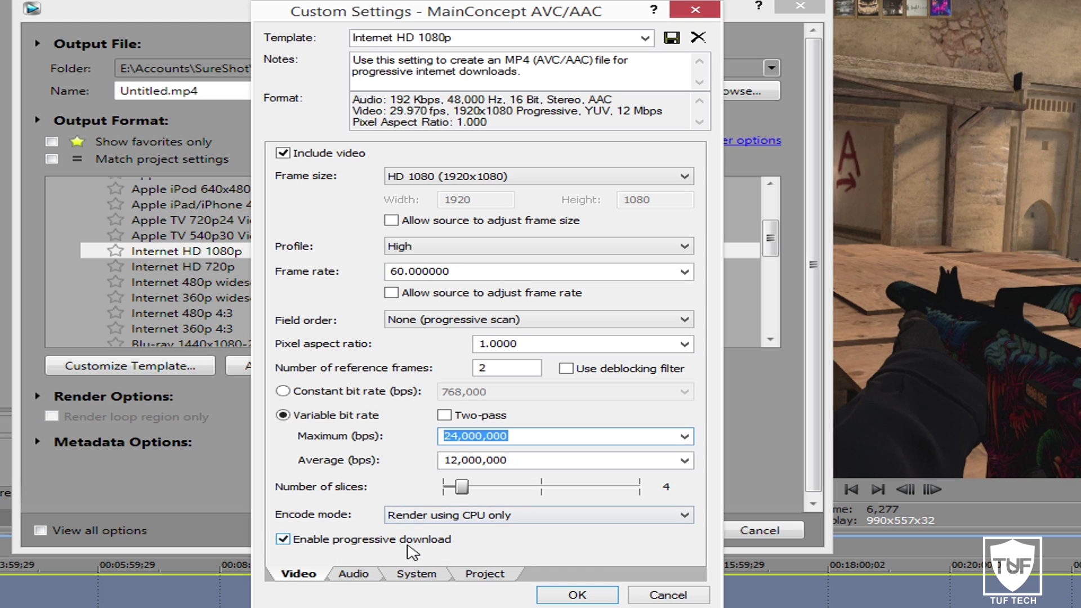
Step: Confirm CUDA with Check GPU and set encode mode to Render using CUDA if available
{"action": "left_click", "coordinate": [418, 574]}
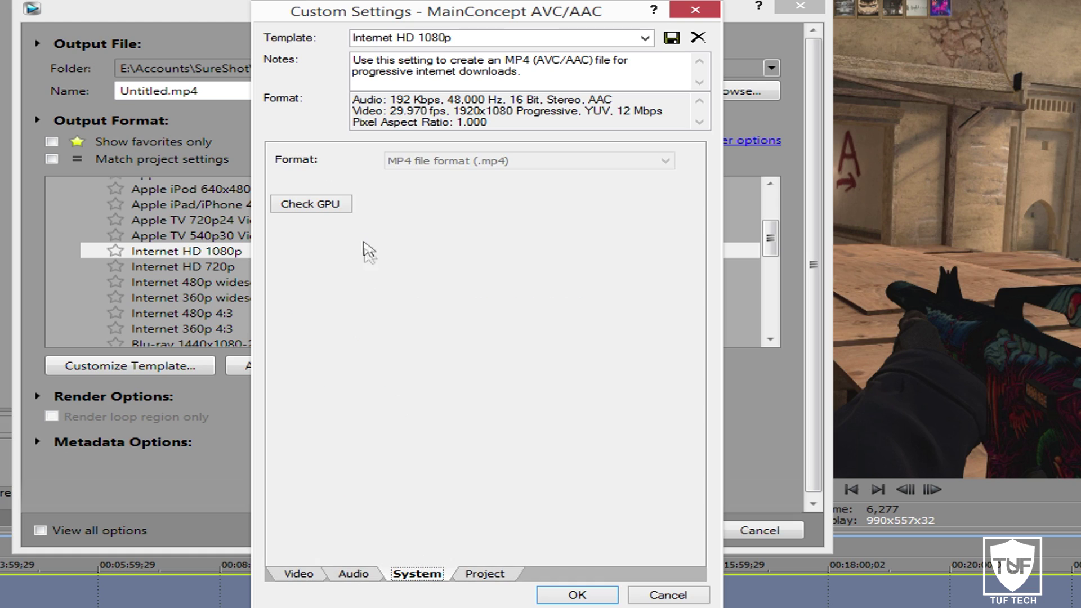
{"action": "left_click", "coordinate": [307, 209]}
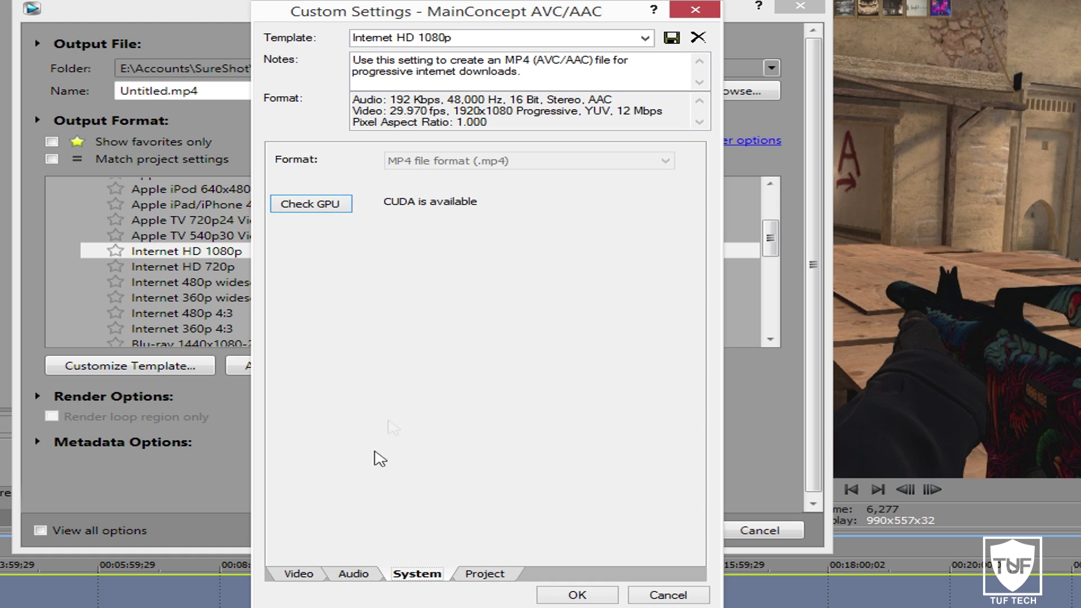
{"action": "left_click", "coordinate": [300, 573]}
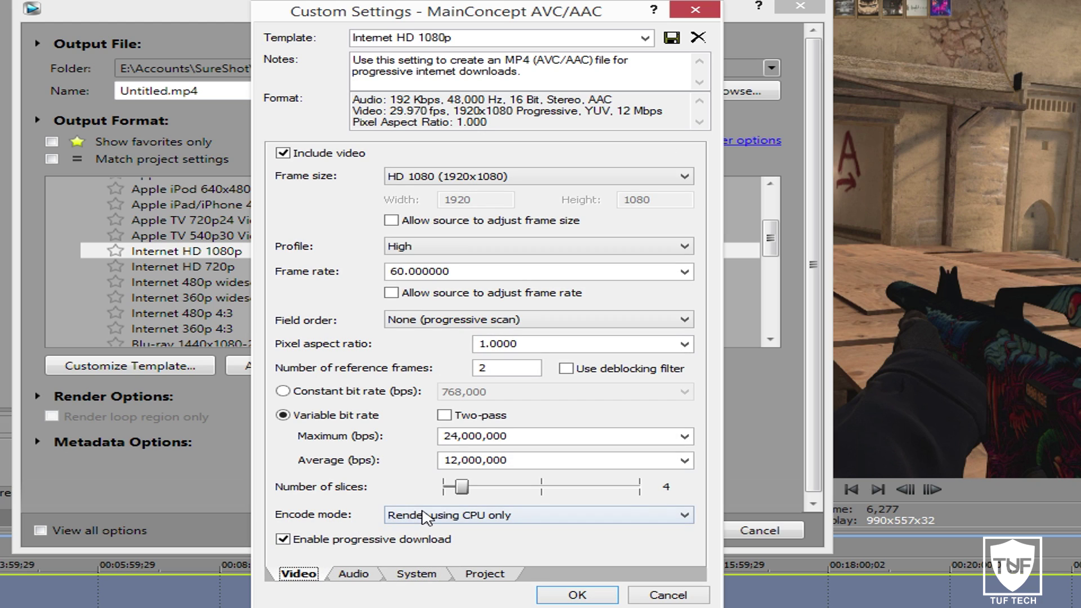
{"action": "left_click", "coordinate": [424, 515]}
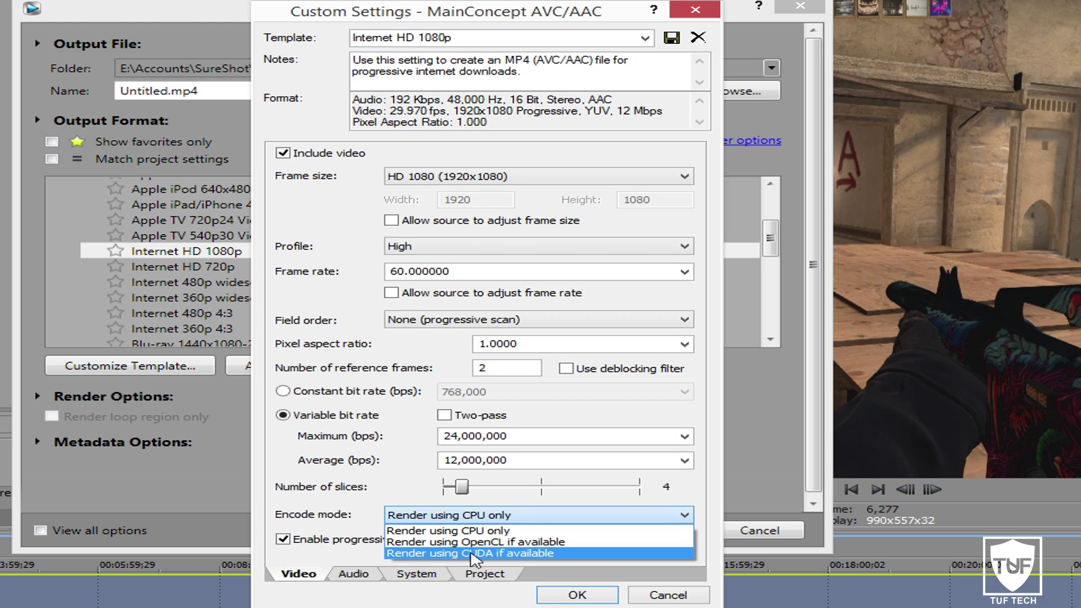
{"action": "left_click", "coordinate": [468, 555]}
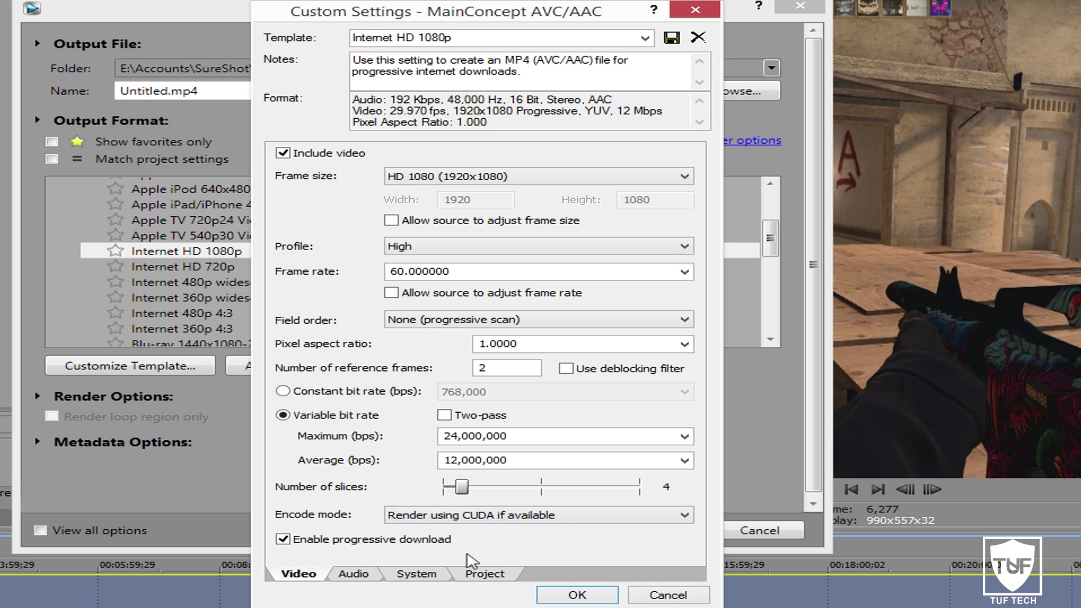
{"action": "left_click", "coordinate": [355, 574]}
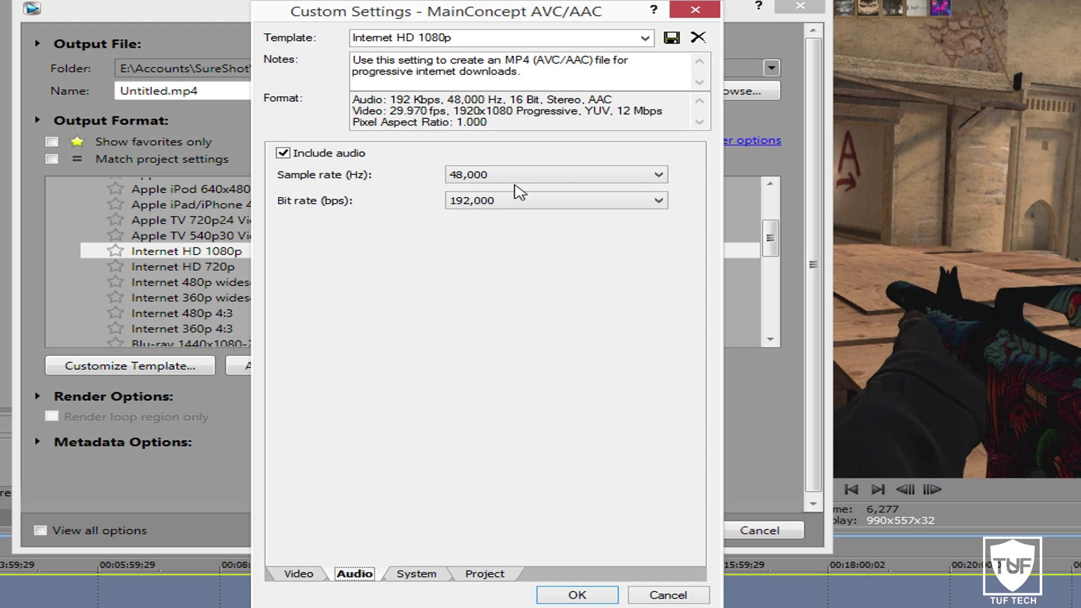
Step: Set the render audio to a 96,000 Hz sample rate and 512,000 bps bit rate
{"action": "left_click", "coordinate": [518, 177]}
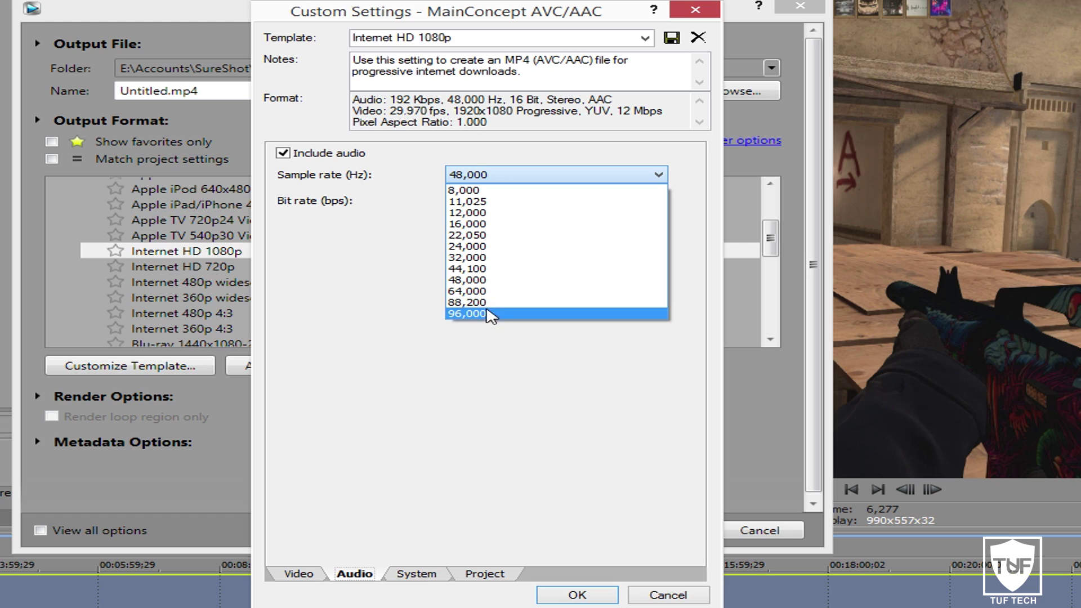
{"action": "left_click", "coordinate": [476, 317]}
{"action": "left_click", "coordinate": [496, 203]}
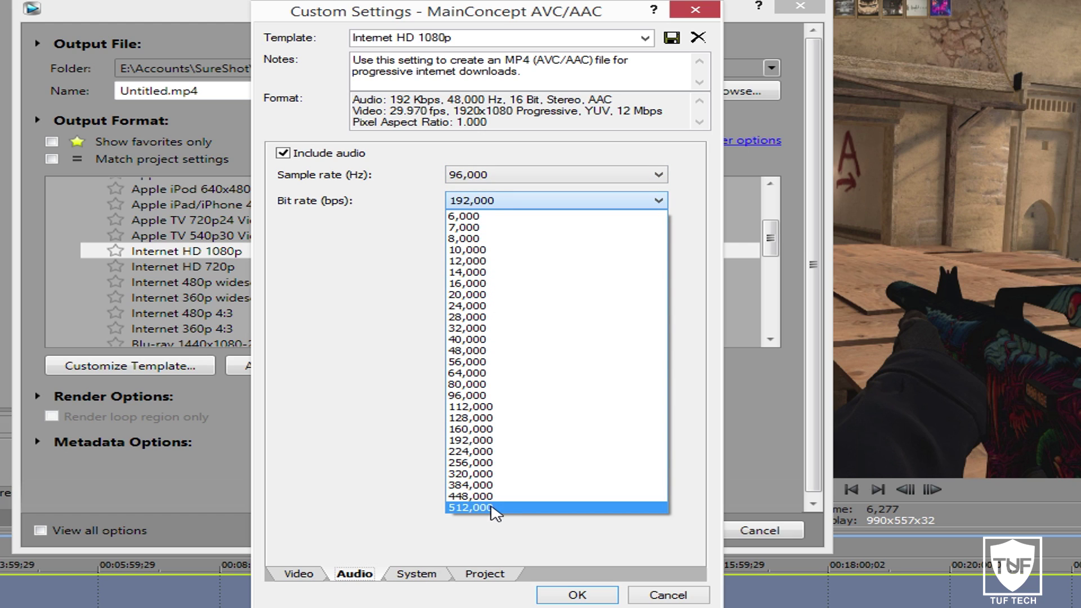
{"action": "left_click", "coordinate": [481, 510]}
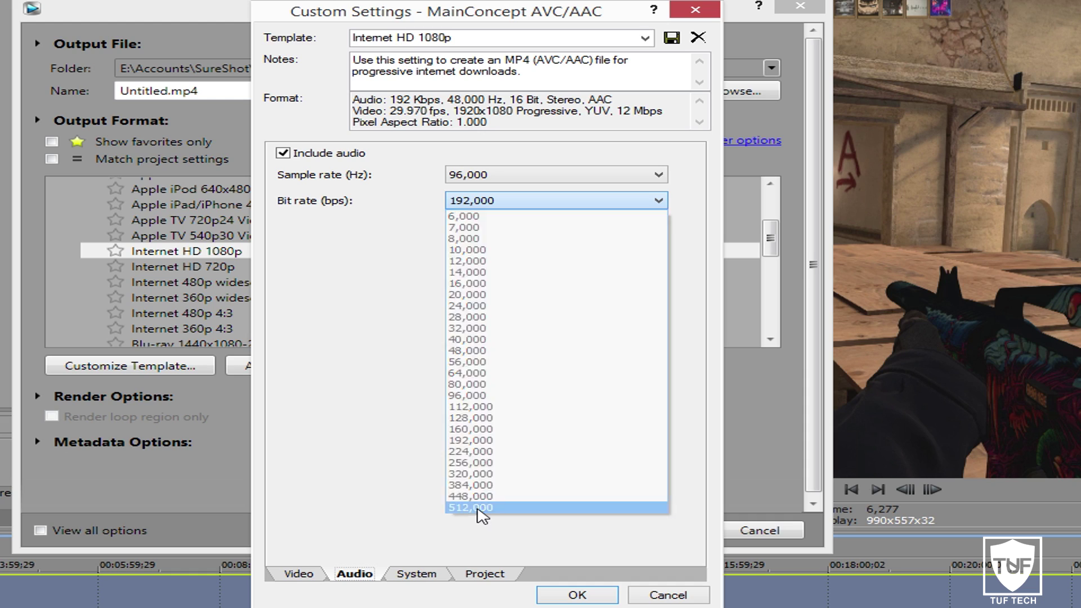
{"action": "left_click", "coordinate": [438, 574]}
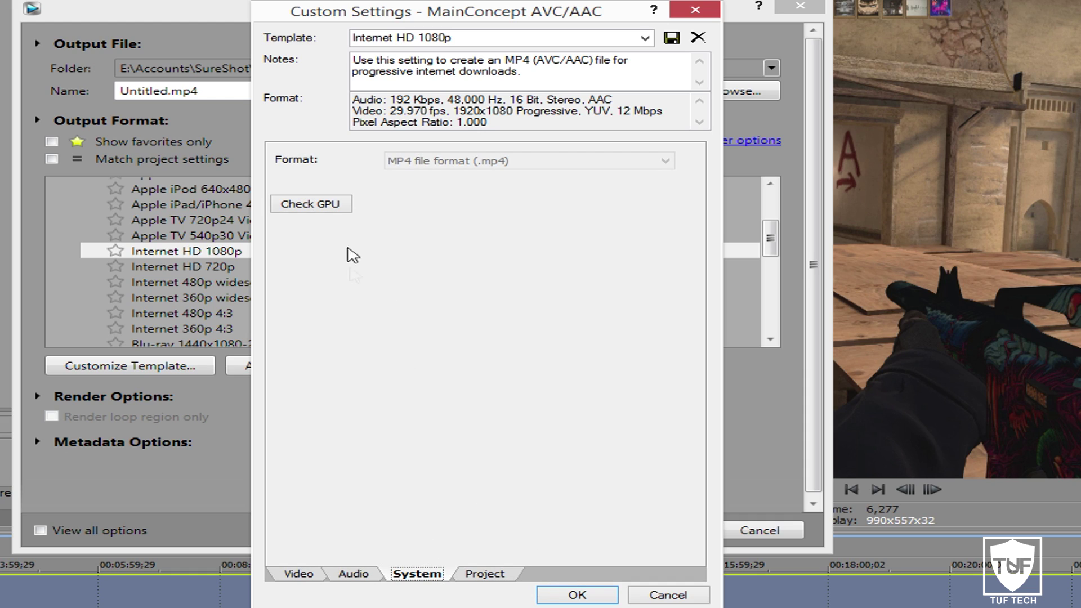
Step: Set the template's Video rendering quality to Best on the Project tab
{"action": "left_click", "coordinate": [487, 576]}
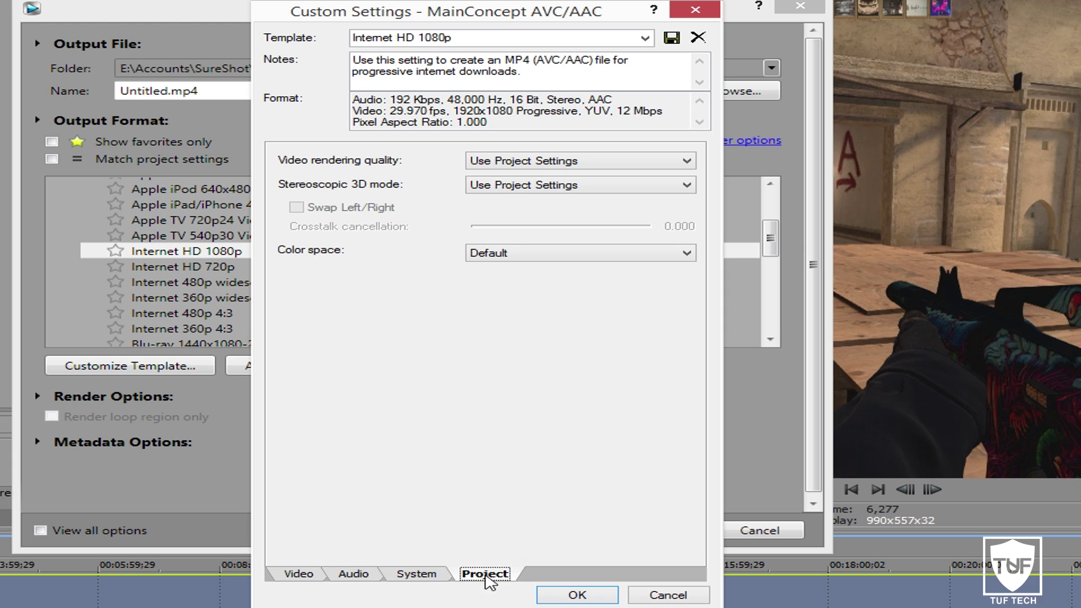
{"action": "left_click", "coordinate": [511, 163]}
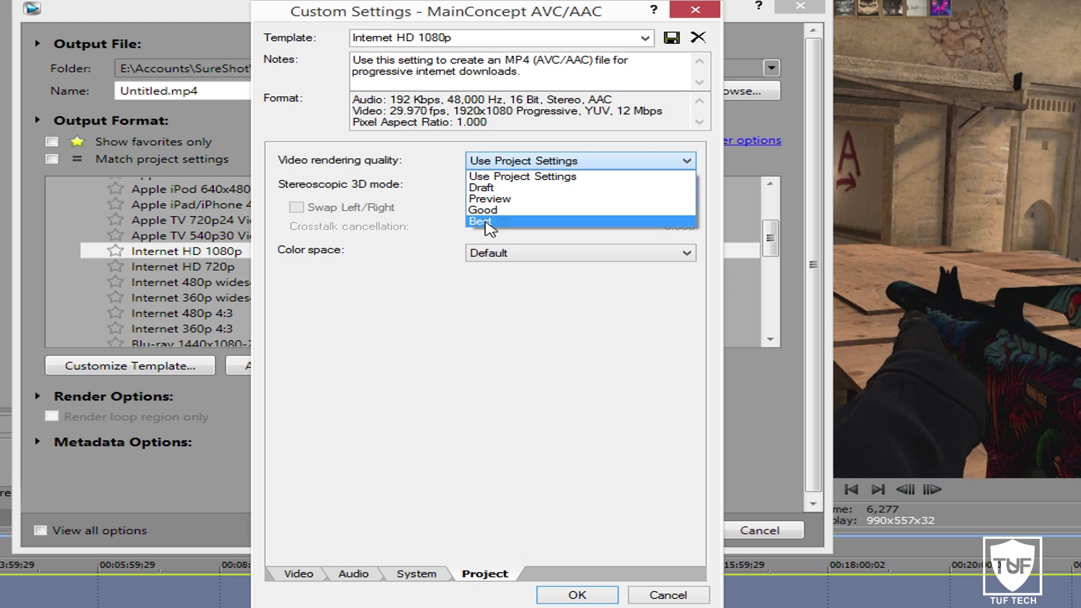
{"action": "left_click", "coordinate": [485, 222]}
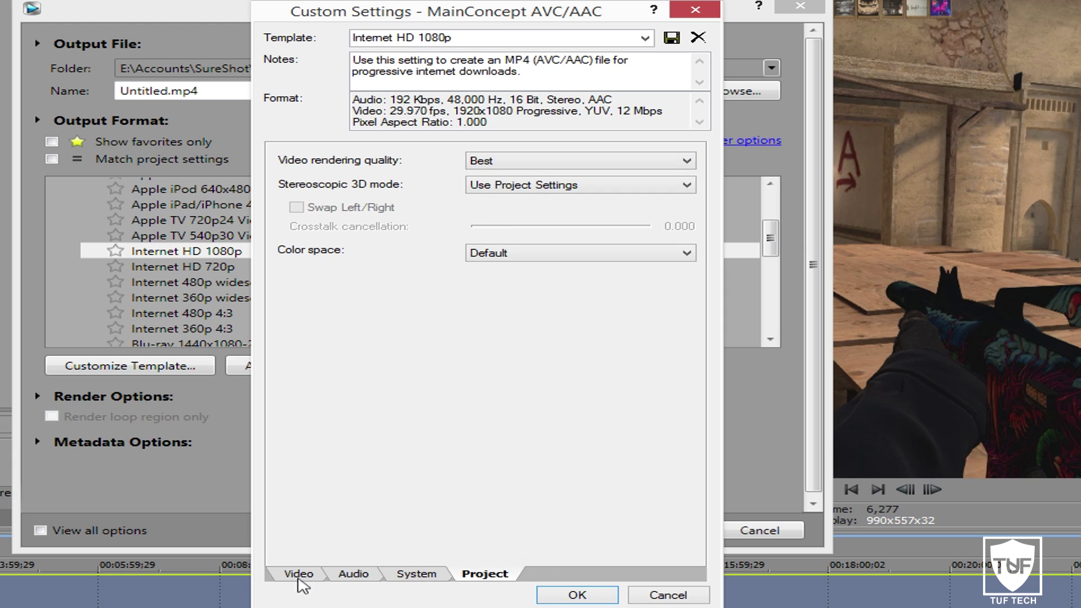
{"action": "left_click", "coordinate": [299, 574]}
{"action": "left_click", "coordinate": [473, 38]}
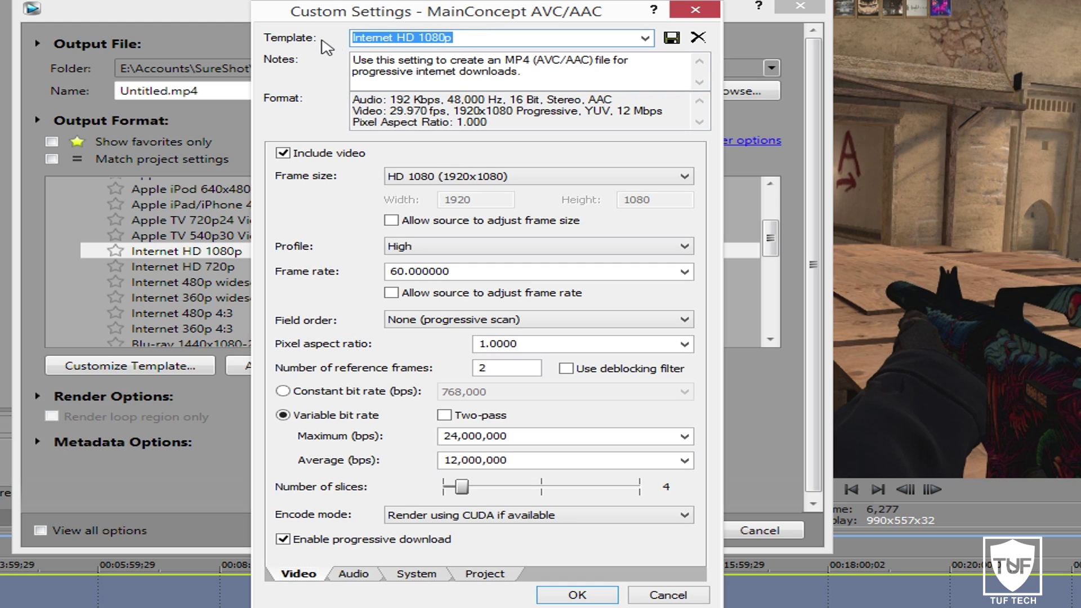
Step: Save the custom render settings as a new template named 'YouTube HD Tutorial'
{"action": "left_click_drag", "start_coordinate": [458, 39], "coordinate": [337, 45]}
{"action": "type", "text": "YouTube HD Tutorial"}
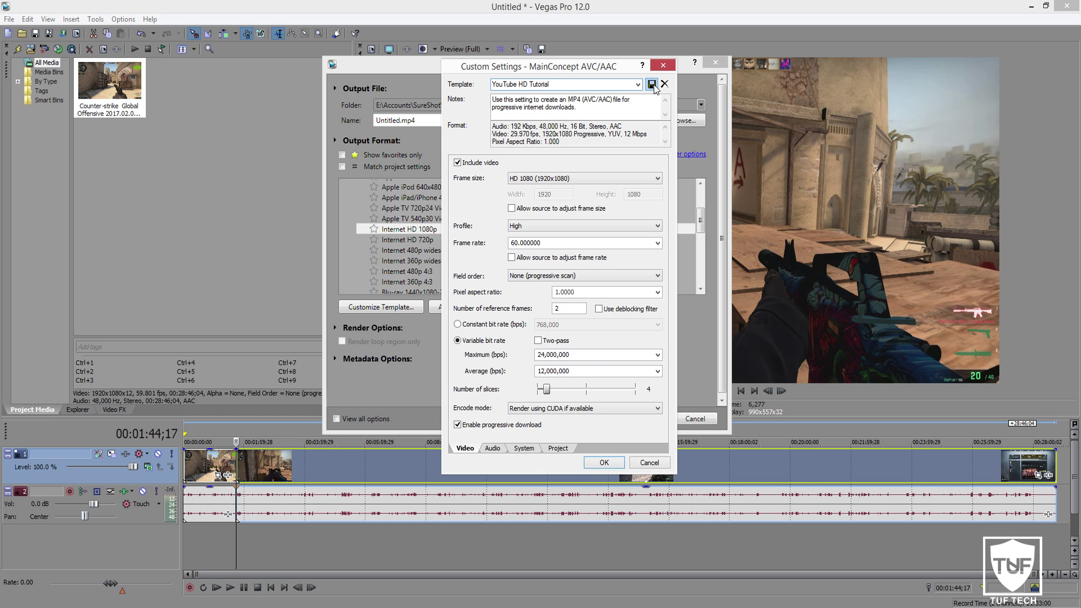
{"action": "left_click", "coordinate": [675, 39]}
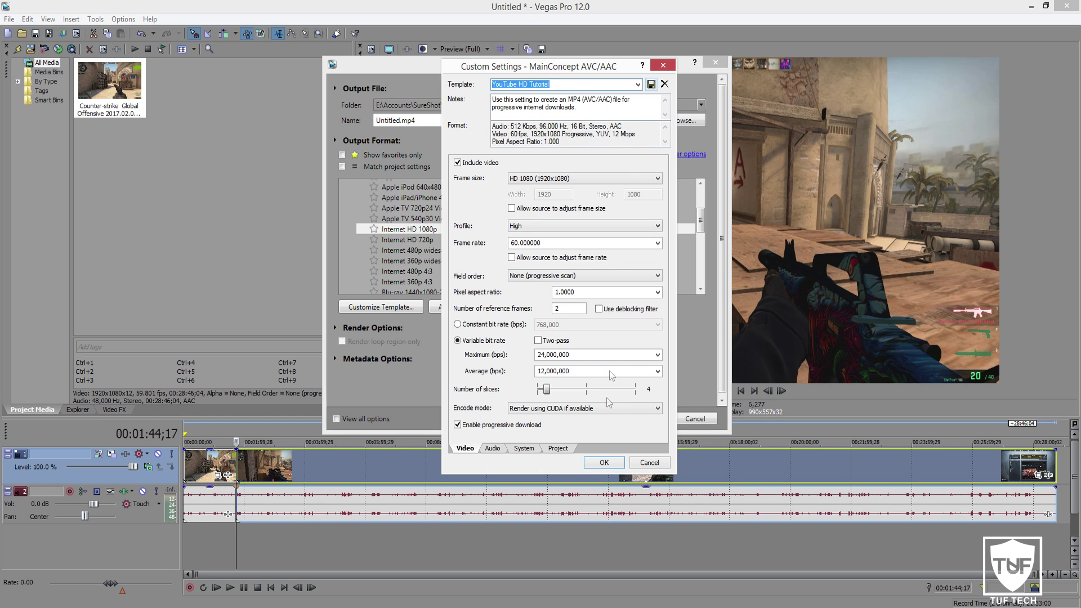
{"action": "left_click", "coordinate": [602, 463]}
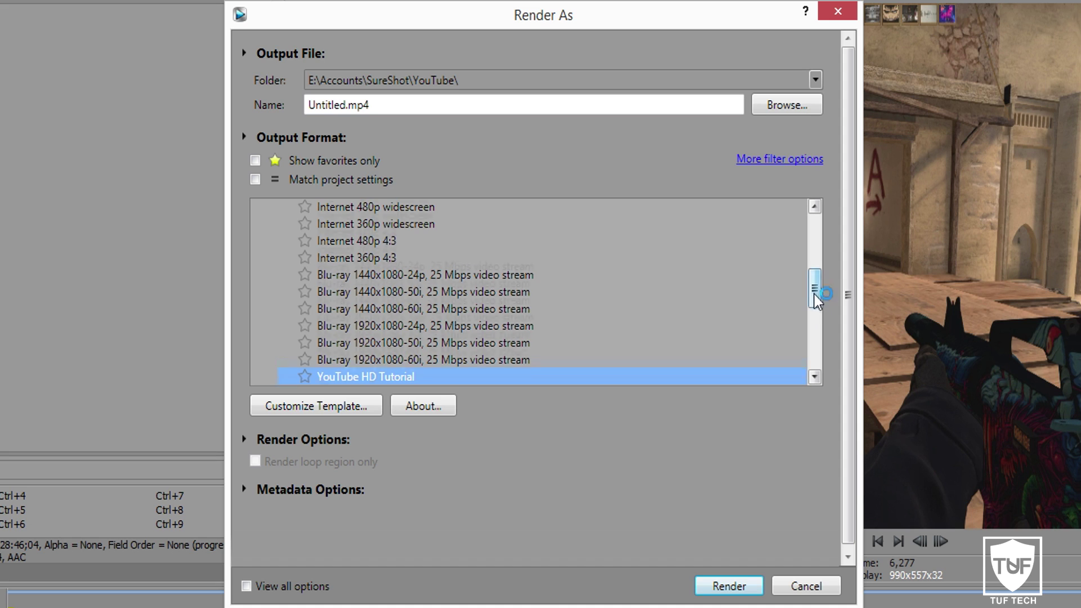
Step: Cancel the Render As dialog without rendering and bring up the File menu
{"action": "left_click_drag", "start_coordinate": [814, 295], "coordinate": [816, 310]}
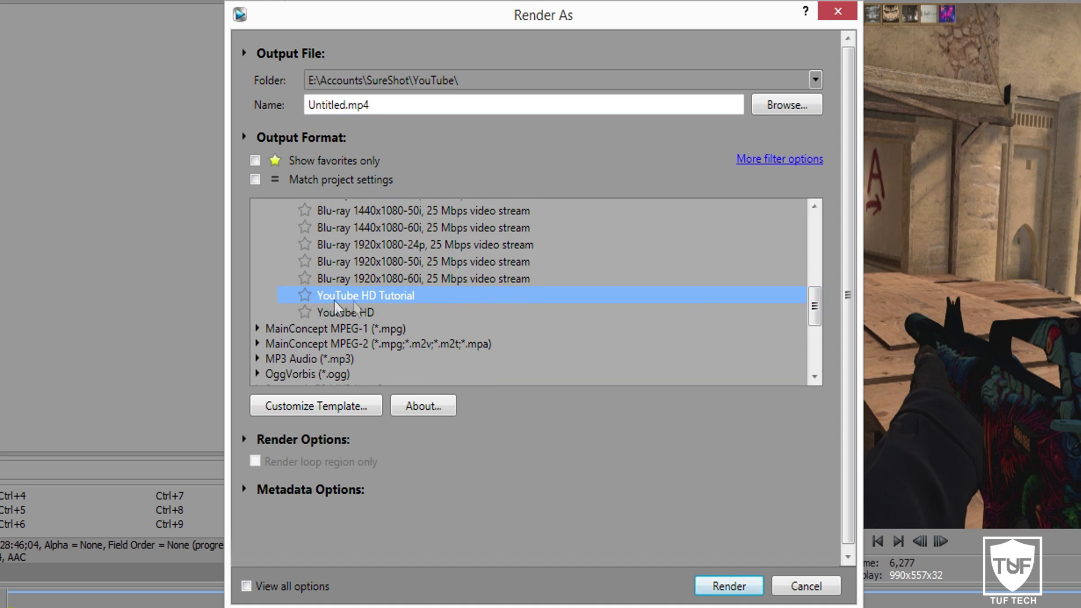
{"action": "left_click", "coordinate": [806, 587]}
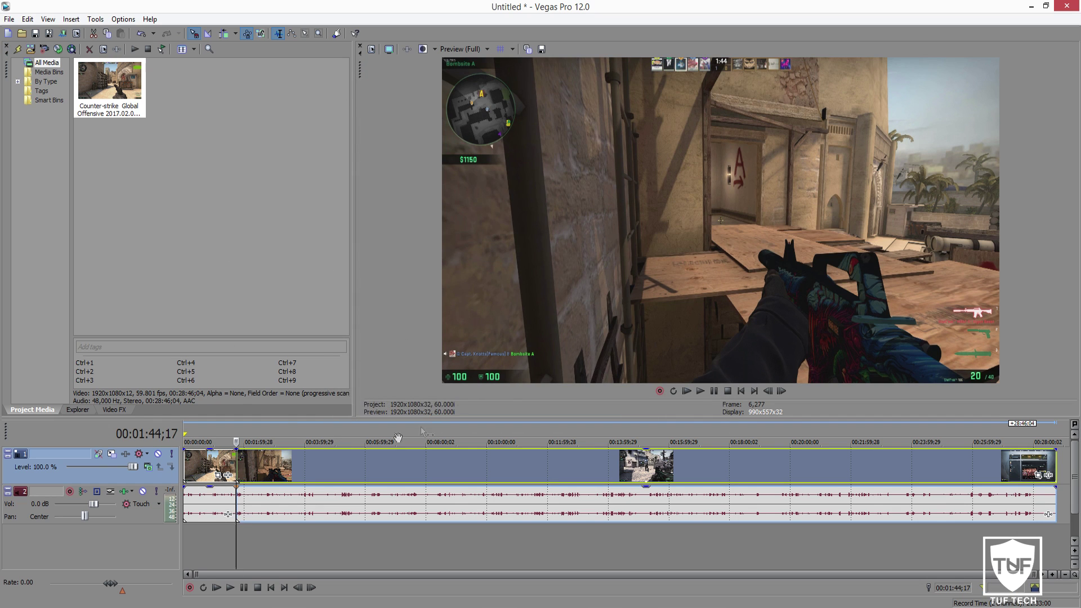
{"action": "left_click", "coordinate": [9, 19]}
{"action": "mouse_move", "coordinate": [40, 133]}
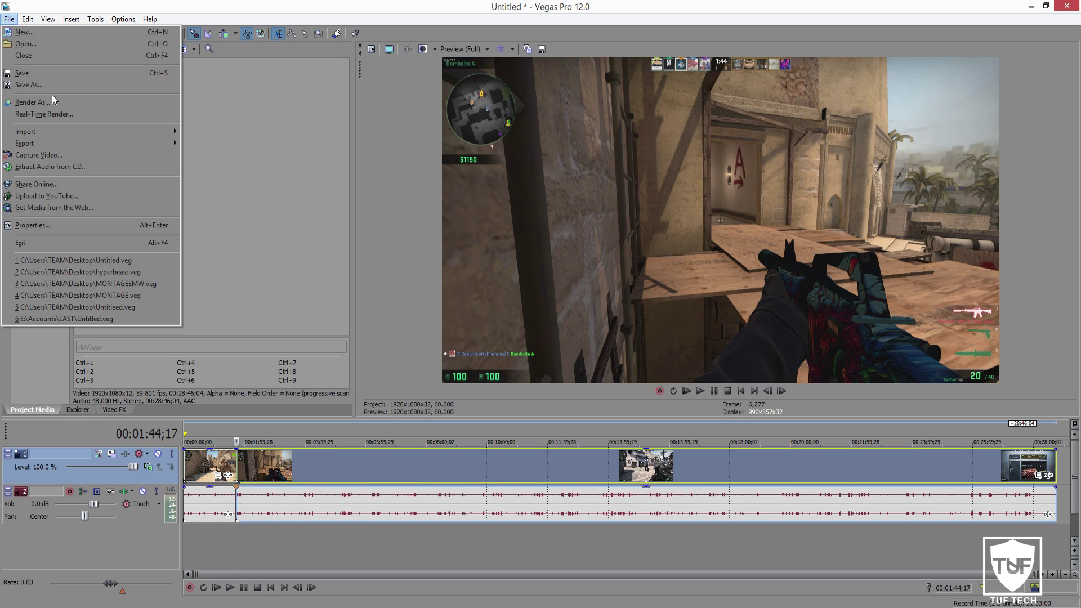
Step: Dismiss the open menu and reopen the Render As dialog from File
{"action": "left_click", "coordinate": [294, 252]}
{"action": "left_click", "coordinate": [296, 251]}
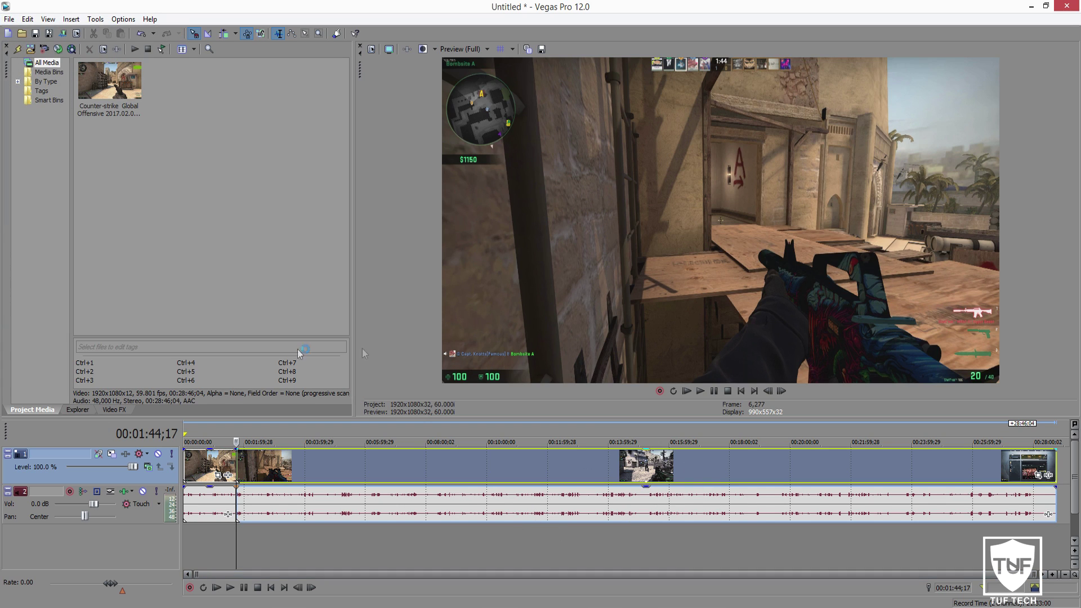
{"action": "left_click", "coordinate": [9, 19]}
{"action": "left_click", "coordinate": [37, 105]}
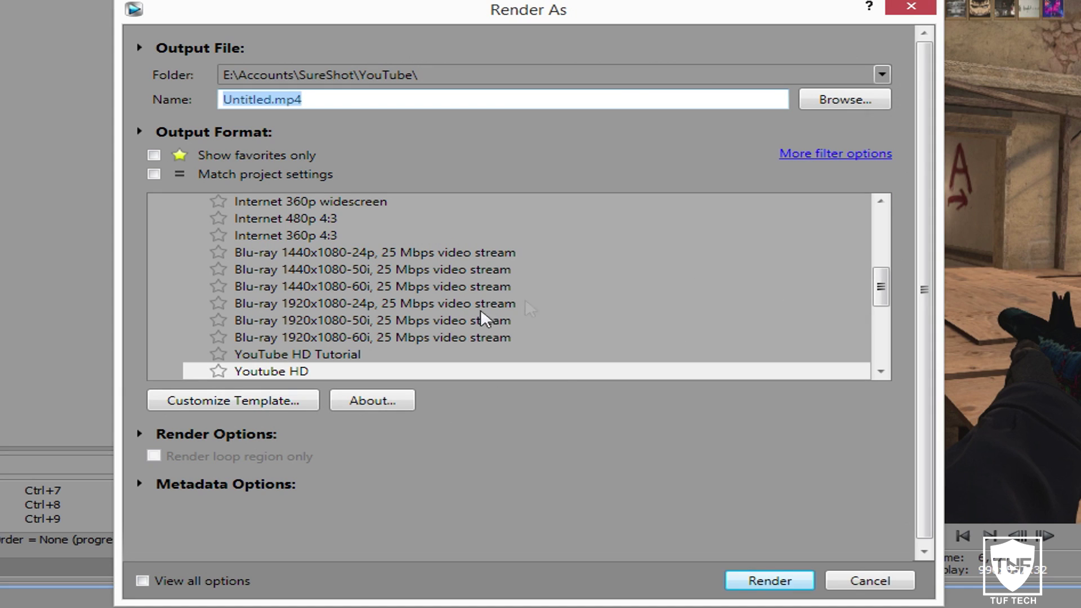
Step: Confirm 'YouTube HD Tutorial' under MainConcept AVC/AAC, cancel, then widen the video preview panel
{"action": "left_click", "coordinate": [316, 354]}
{"action": "left_click_drag", "start_coordinate": [888, 295], "coordinate": [881, 234]}
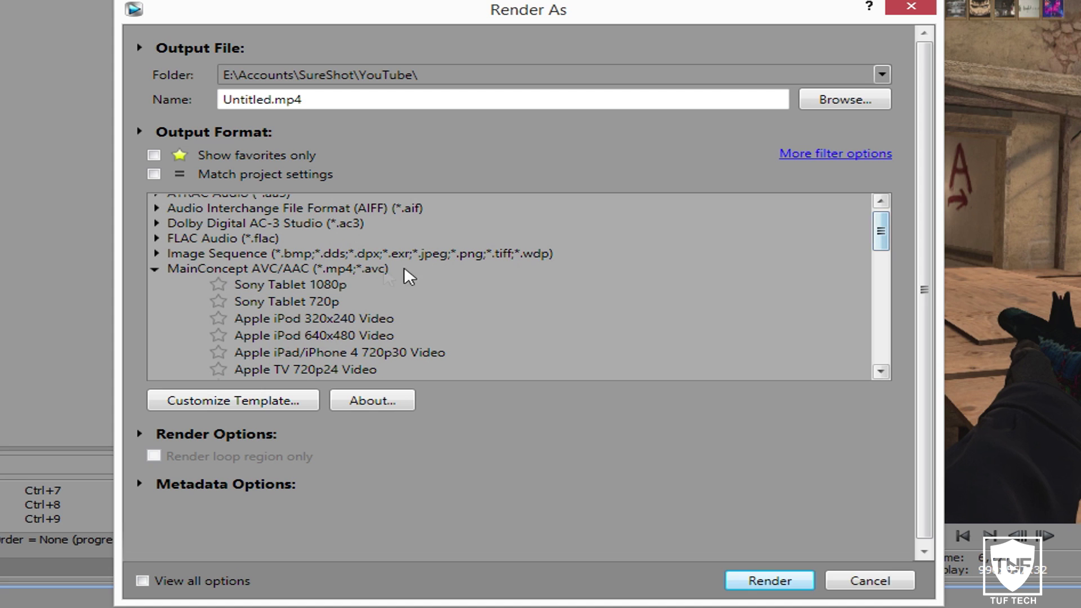
{"action": "left_click", "coordinate": [334, 274]}
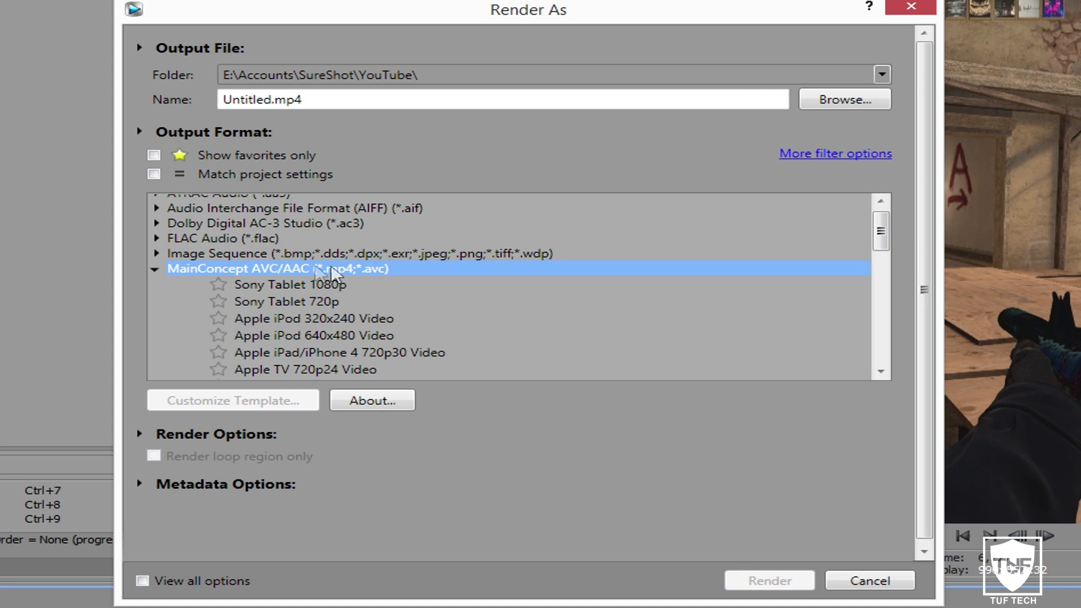
{"action": "left_click_drag", "start_coordinate": [881, 231], "coordinate": [882, 297]}
{"action": "left_click", "coordinate": [278, 324]}
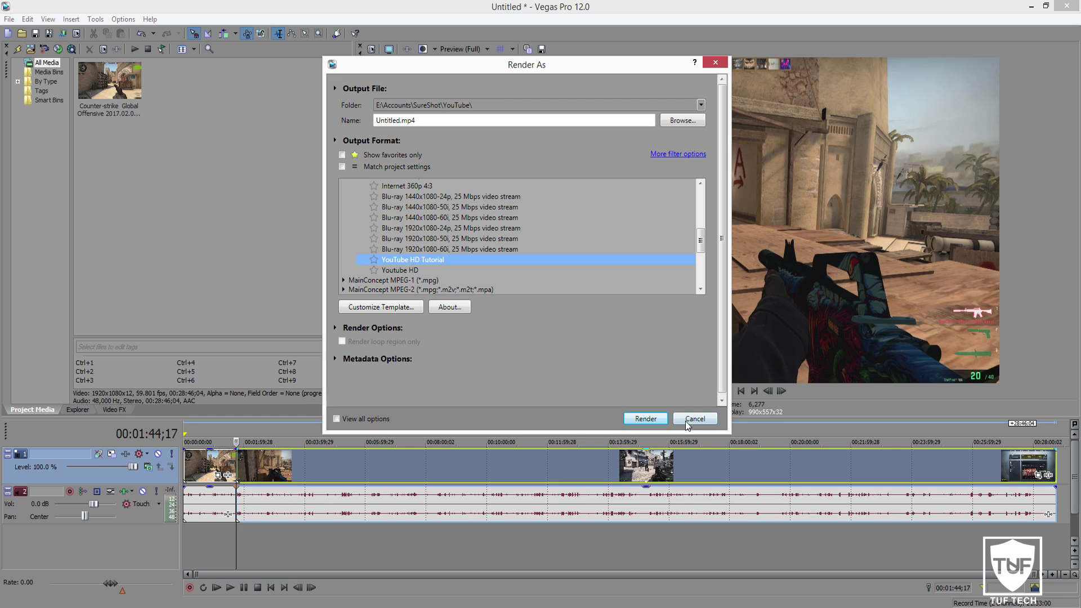
{"action": "left_click", "coordinate": [870, 581]}
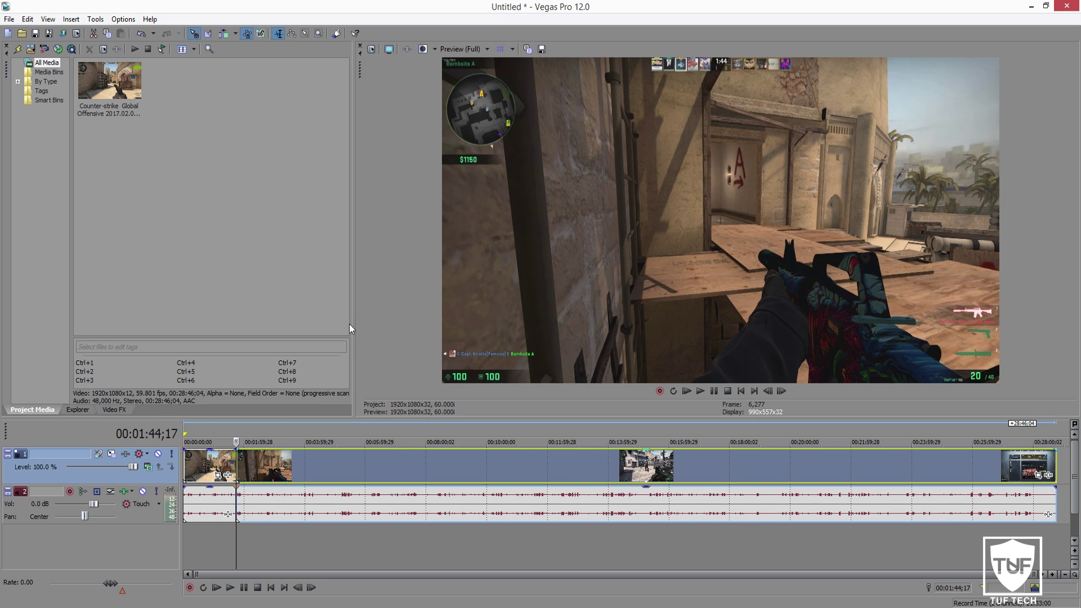
{"action": "left_click_drag", "start_coordinate": [352, 324], "coordinate": [333, 325]}
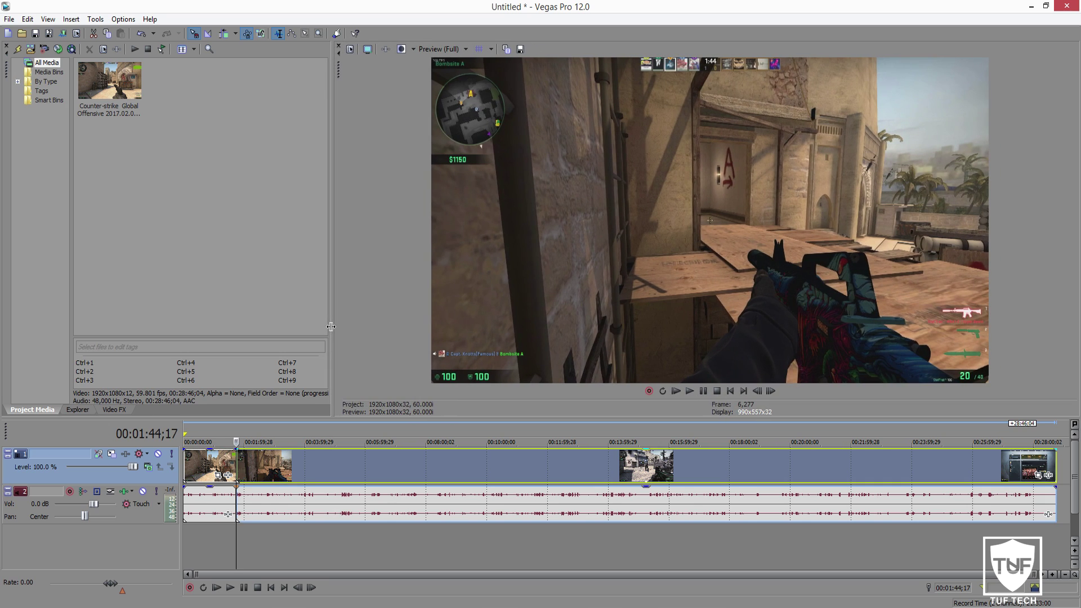